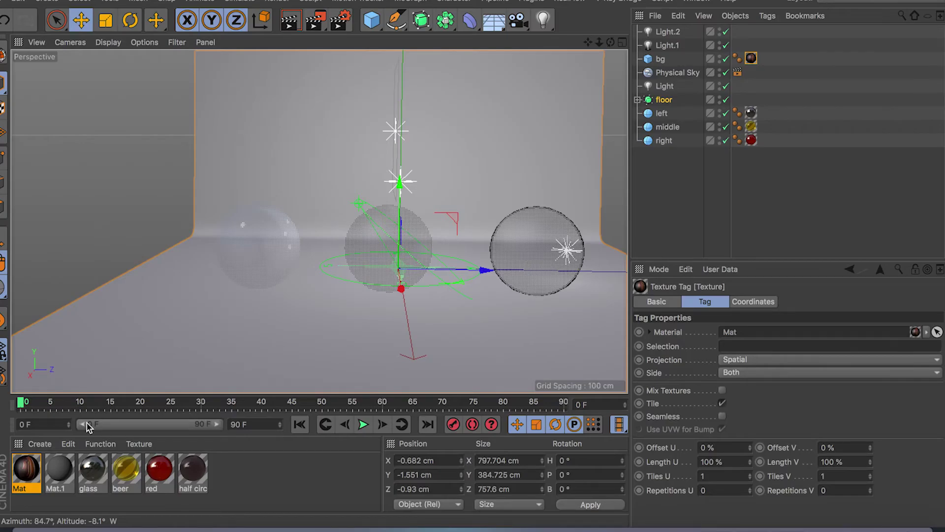
Review the red material's Transparency, Color, Diffusion and Luminance channels, ending on Transparency, then close the editor.
{"action": "double_click", "coordinate": [159, 469]}
{"action": "left_click_drag", "start_coordinate": [427, 54], "coordinate": [509, 16]}
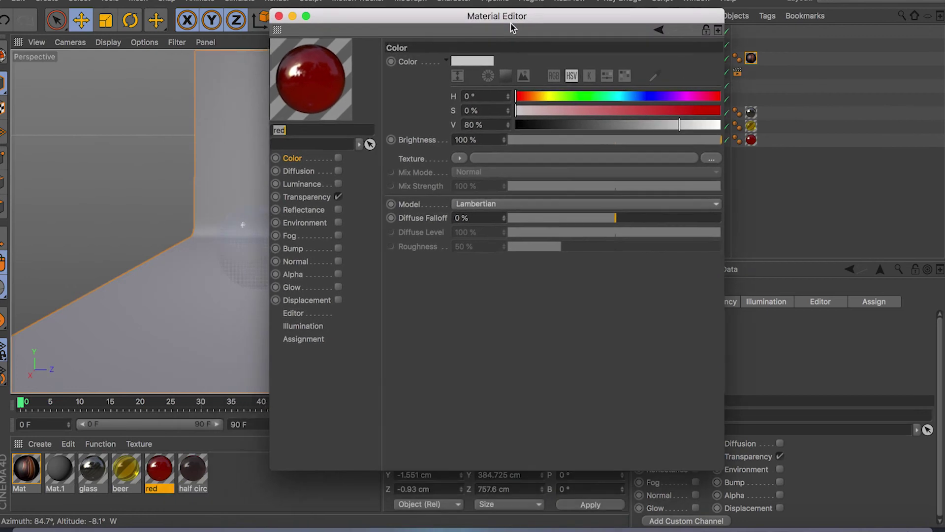
{"action": "left_click", "coordinate": [314, 201]}
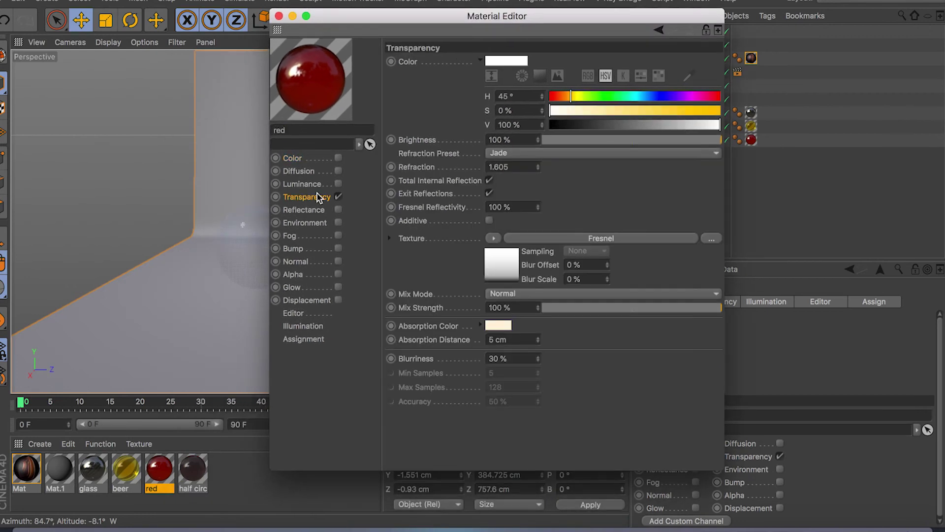
{"action": "left_click", "coordinate": [295, 158]}
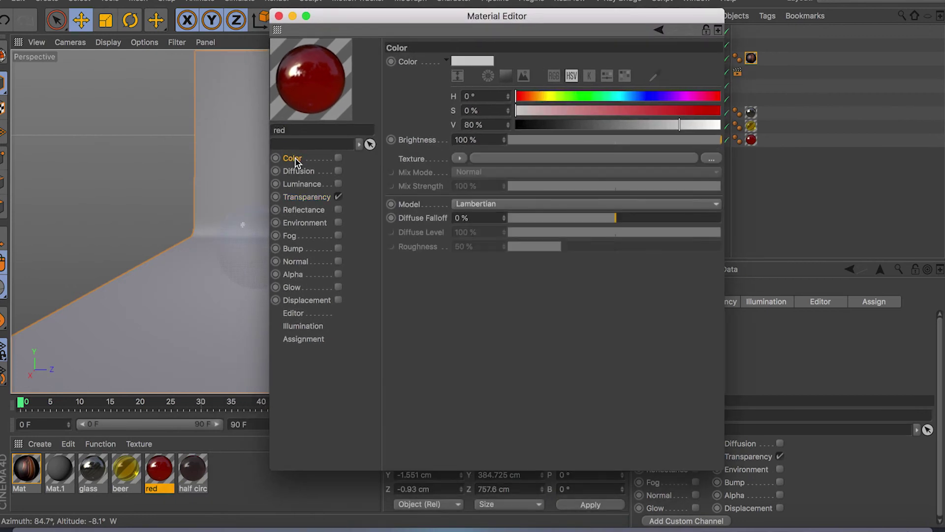
{"action": "left_click", "coordinate": [301, 172]}
{"action": "left_click", "coordinate": [310, 184]}
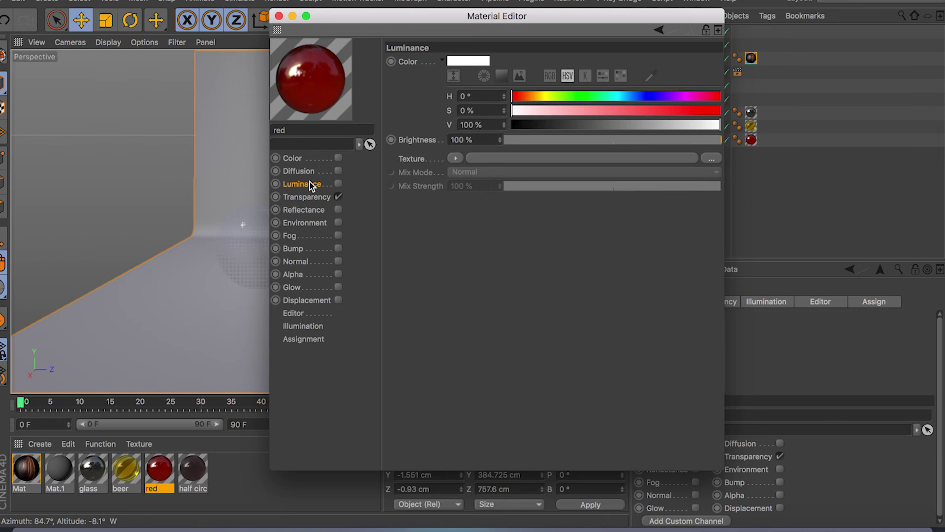
{"action": "left_click", "coordinate": [314, 198]}
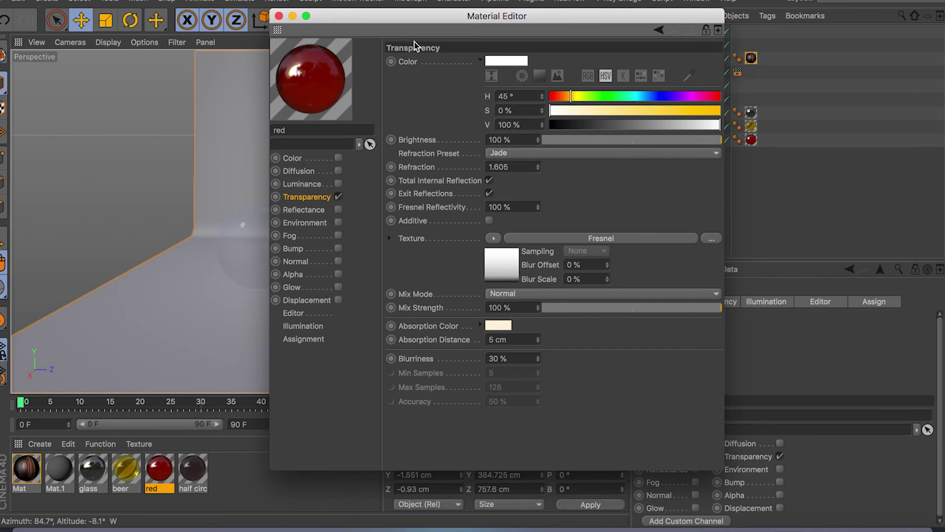
{"action": "left_click", "coordinate": [279, 16]}
Delete the Physical Sky's Compositing tag, check the view, then undo to restore it.
{"action": "scroll", "coordinate": [423, 183], "scroll_direction": "down", "scroll_amount": 5}
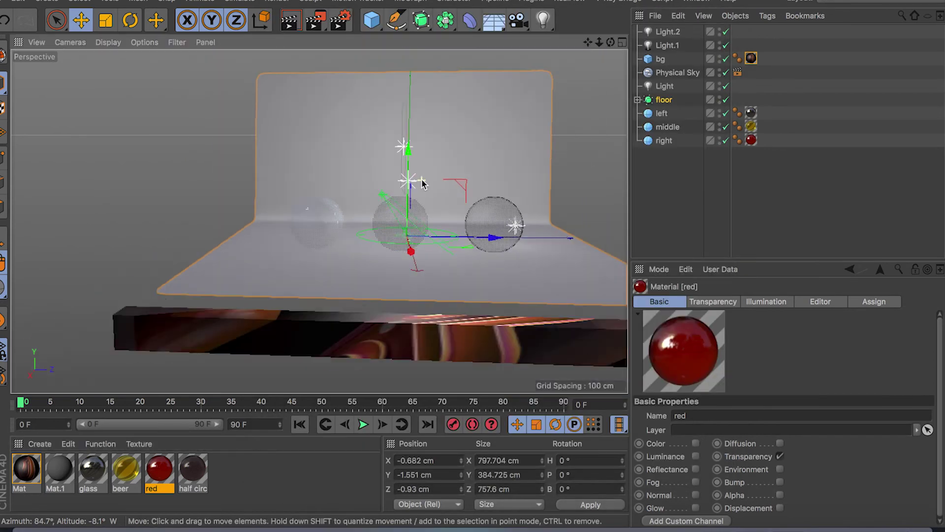
{"action": "scroll", "coordinate": [426, 183], "scroll_direction": "up", "scroll_amount": 5}
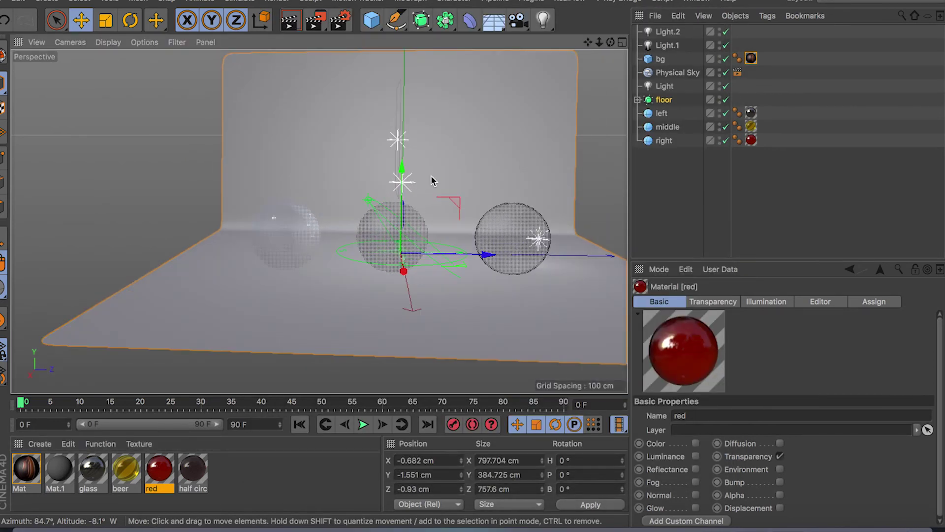
{"action": "left_click", "coordinate": [681, 72]}
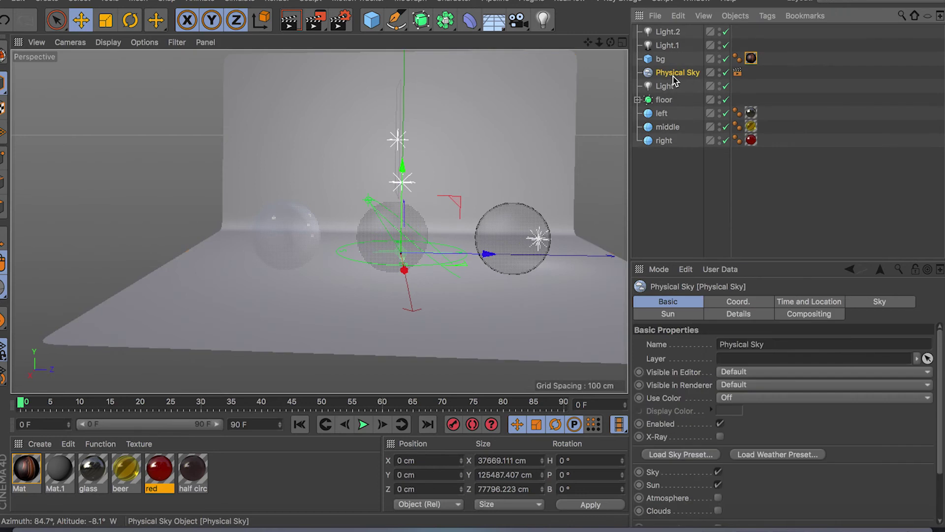
{"action": "left_click", "coordinate": [738, 73]}
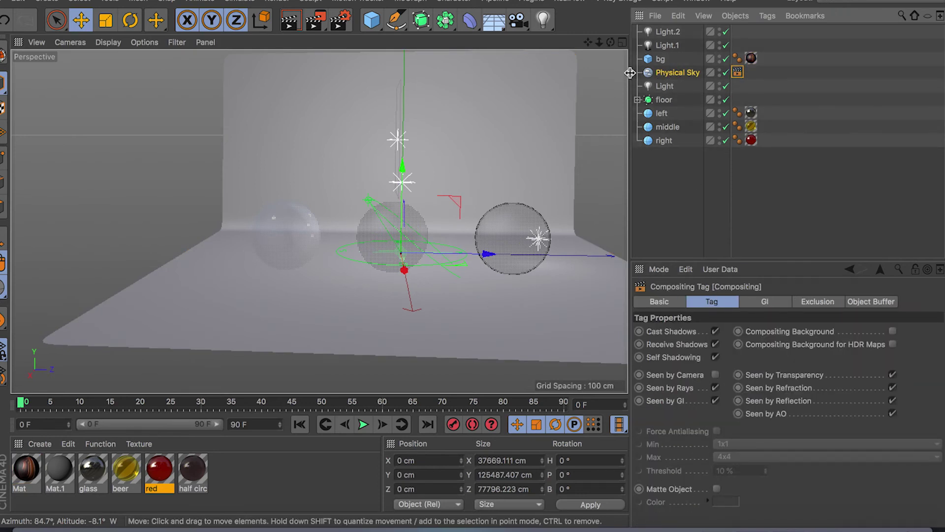
{"action": "key", "text": "Delete"}
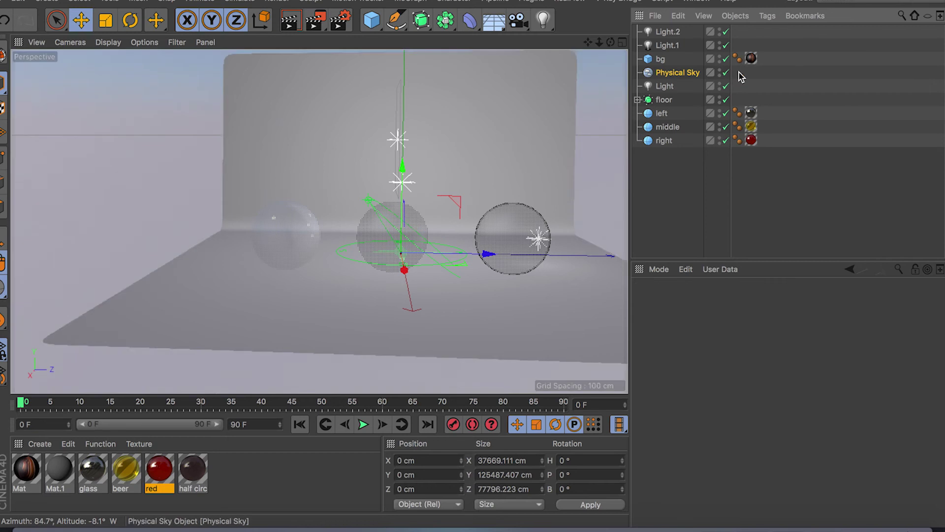
{"action": "left_click_drag", "start_coordinate": [501, 220], "coordinate": [390, 223], "text": "alt"}
{"action": "key", "text": "ctrl+z"}
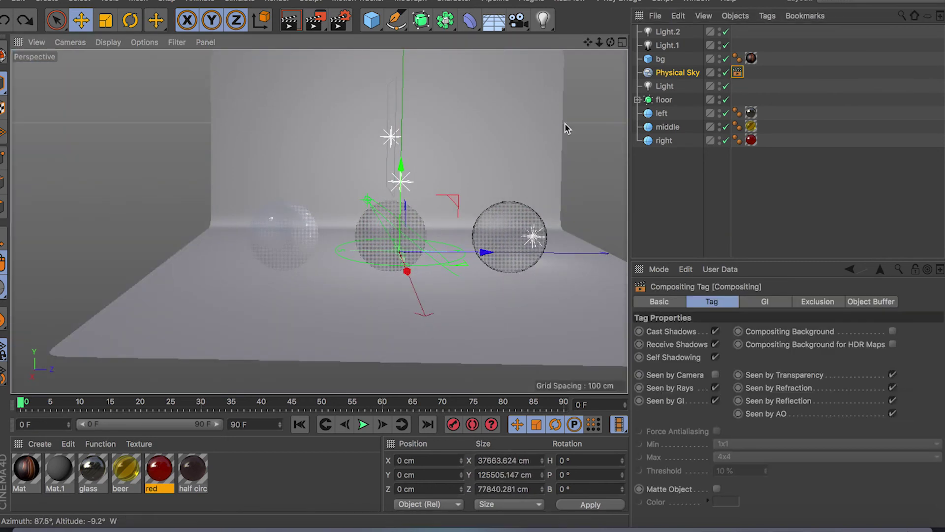
Inspect Light.2, Light.1's Area shadow settings, bg, sky and Light, ending on the floor object.
{"action": "left_click", "coordinate": [666, 32]}
{"action": "left_click", "coordinate": [670, 45]}
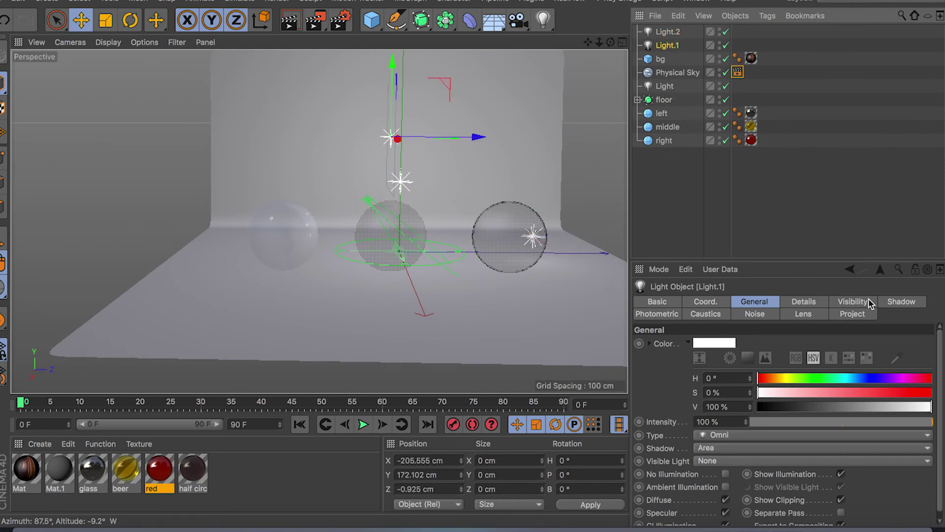
{"action": "left_click", "coordinate": [894, 299]}
{"action": "left_click", "coordinate": [661, 59]}
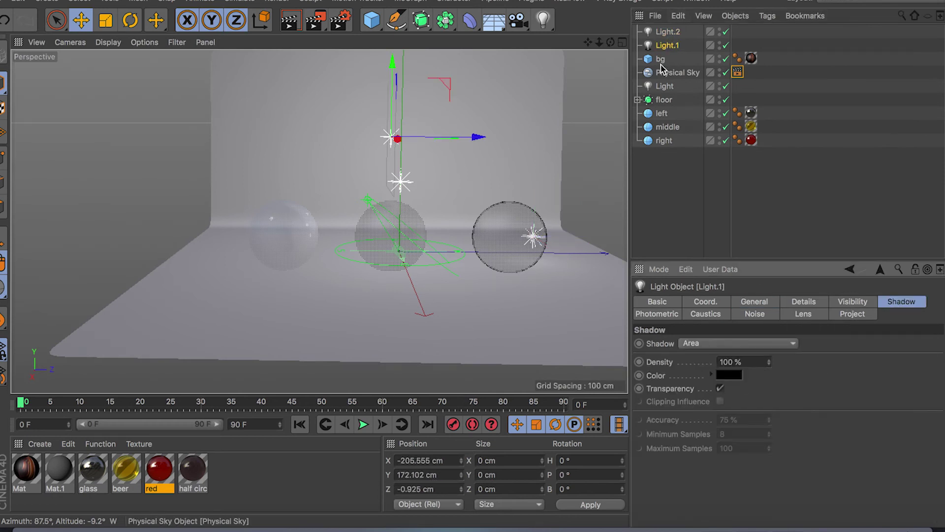
{"action": "left_click", "coordinate": [675, 73]}
{"action": "left_click", "coordinate": [666, 87]}
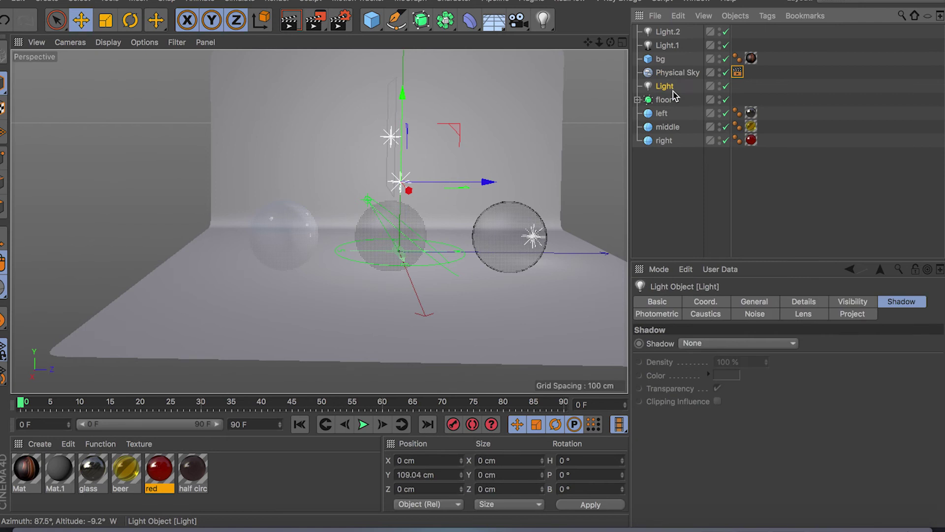
{"action": "left_click", "coordinate": [666, 100]}
{"action": "scroll", "coordinate": [334, 279], "scroll_direction": "up", "scroll_amount": 2}
{"action": "left_click_drag", "start_coordinate": [334, 280], "coordinate": [339, 249], "text": "alt"}
Browse the beer, glass, red and half circ materials, ending on Mat.1's grey colour (V 40%).
{"action": "scroll", "coordinate": [340, 252], "scroll_direction": "down", "scroll_amount": 2}
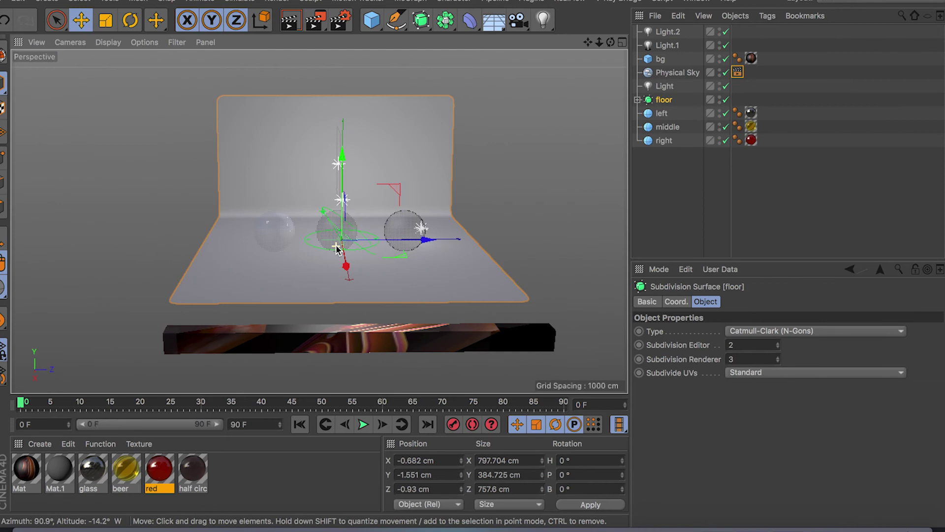
{"action": "scroll", "coordinate": [335, 248], "scroll_direction": "up", "scroll_amount": 5}
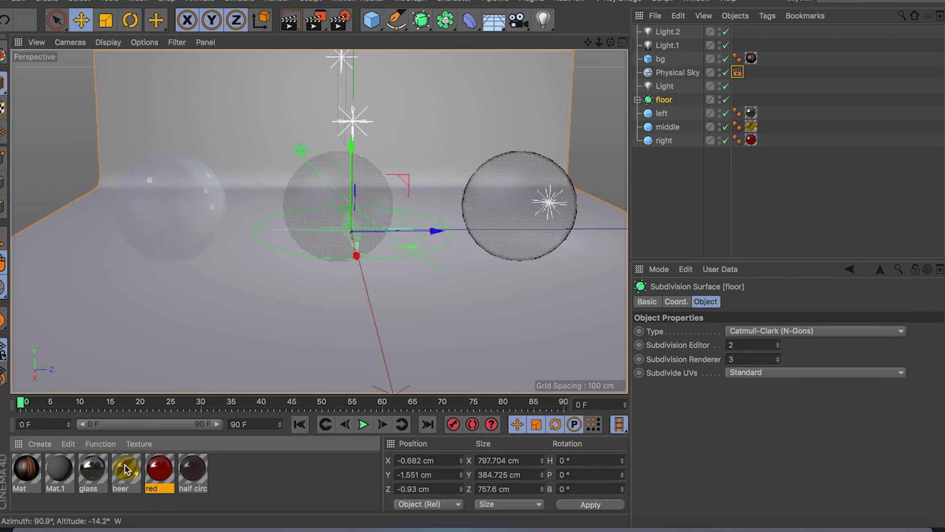
{"action": "left_click", "coordinate": [126, 468]}
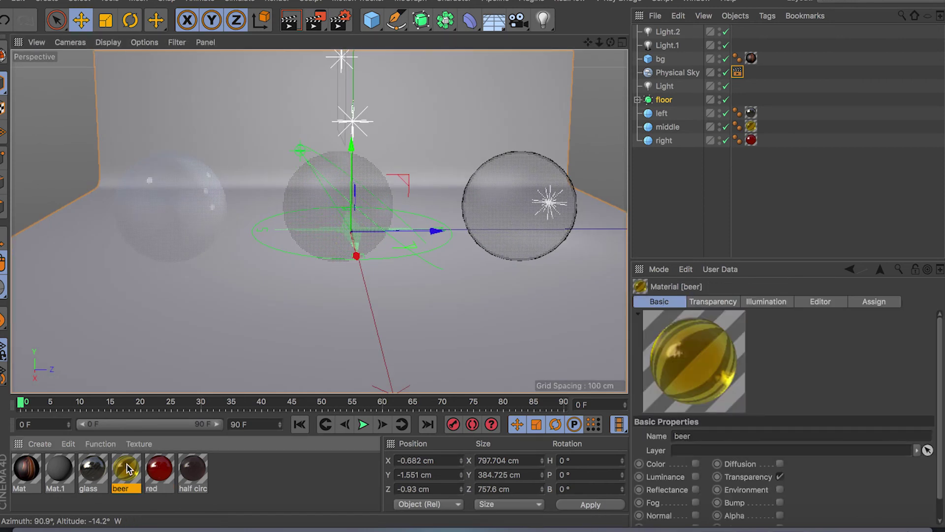
{"action": "left_click", "coordinate": [104, 477]}
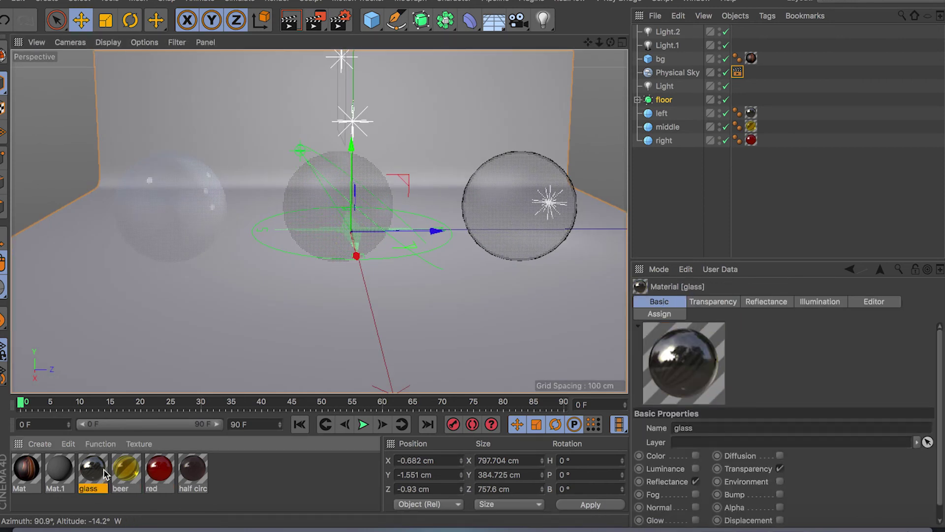
{"action": "left_click", "coordinate": [161, 478]}
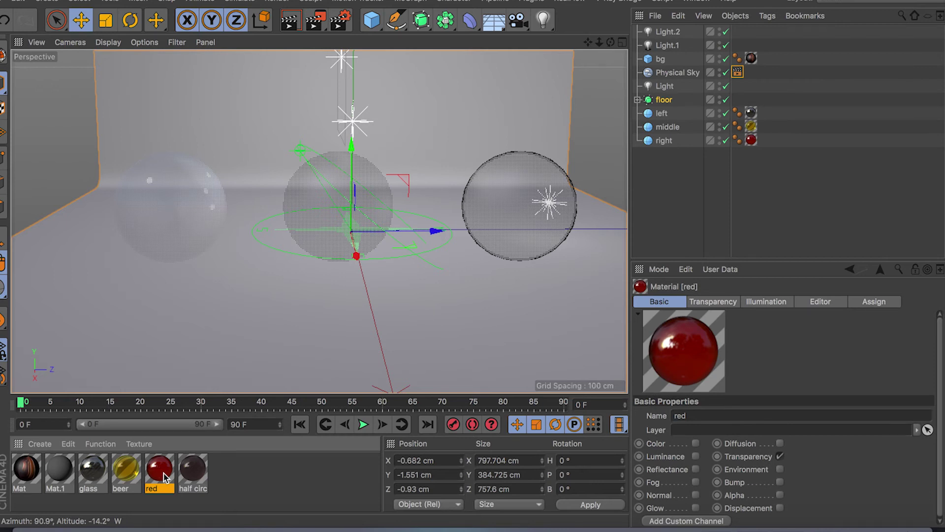
{"action": "left_click", "coordinate": [189, 480]}
{"action": "left_click", "coordinate": [93, 473]}
{"action": "left_click", "coordinate": [59, 472]}
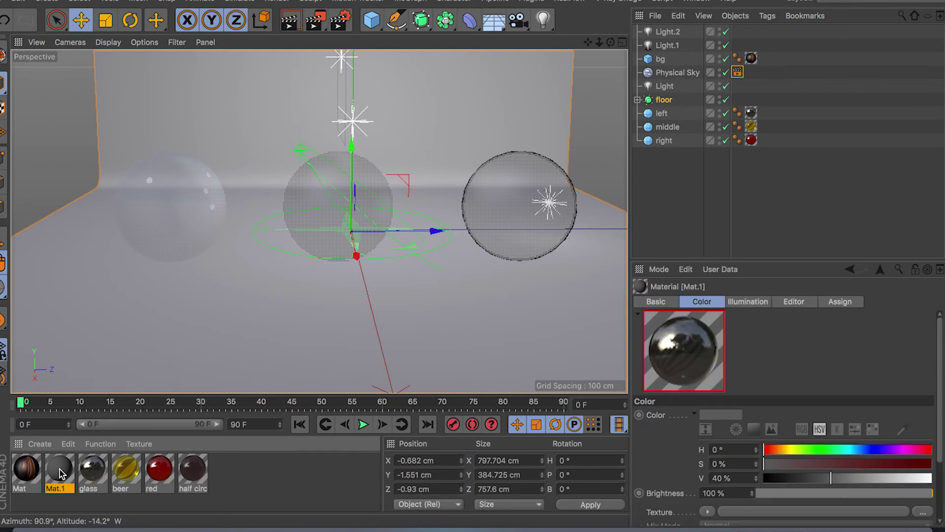
{"action": "scroll", "coordinate": [363, 229], "scroll_direction": "down", "scroll_amount": 3}
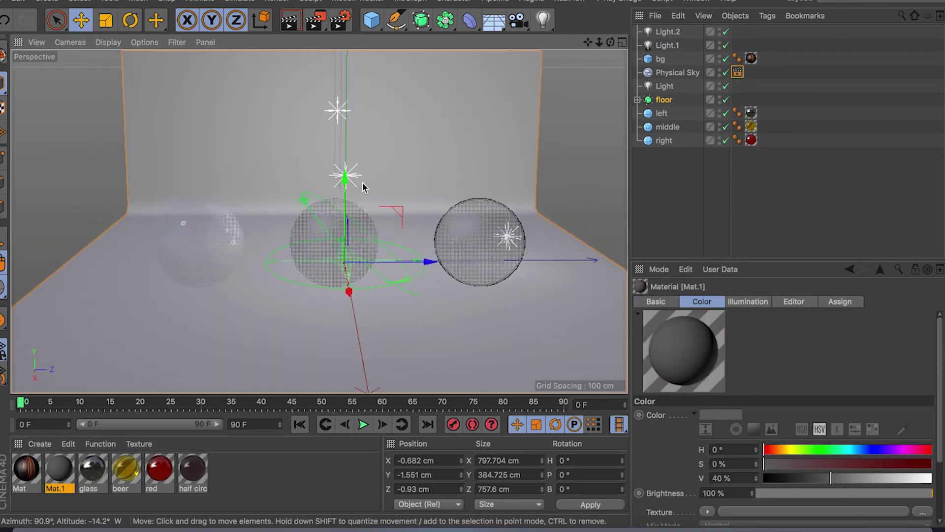
{"action": "scroll", "coordinate": [345, 194], "scroll_direction": "down", "scroll_amount": 3}
{"action": "scroll", "coordinate": [325, 212], "scroll_direction": "up", "scroll_amount": 4}
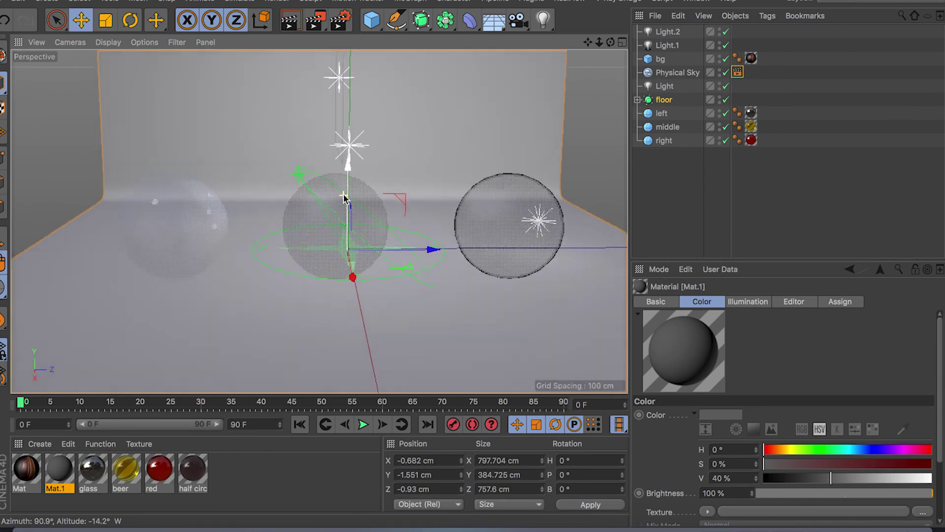
Check the beer material's yellow Transparency with the Beer preset and refraction 1.345, then close the editor.
{"action": "left_click", "coordinate": [127, 470]}
{"action": "double_click", "coordinate": [127, 470]}
{"action": "left_click_drag", "start_coordinate": [344, 45], "coordinate": [384, 3]}
{"action": "left_click", "coordinate": [264, 185]}
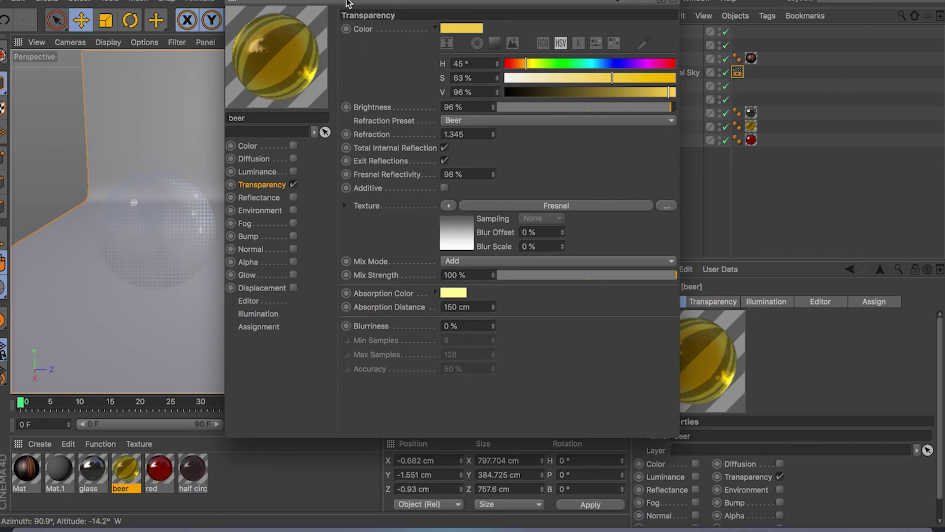
{"action": "left_click", "coordinate": [230, 1]}
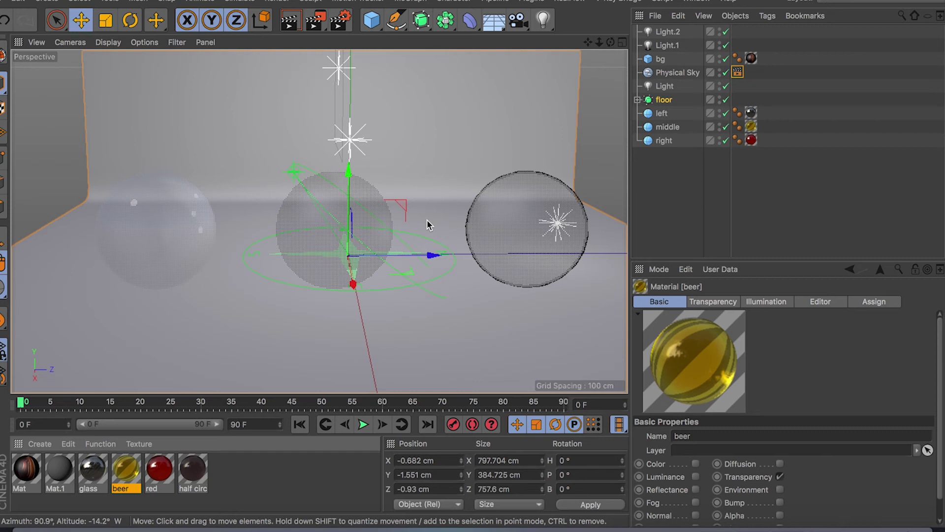
Orbit around the spheres and select the Physical Sky object.
{"action": "scroll", "coordinate": [415, 219], "scroll_direction": "up", "scroll_amount": 3}
{"action": "scroll", "coordinate": [415, 220], "scroll_direction": "down", "scroll_amount": 6}
{"action": "left_click_drag", "start_coordinate": [416, 220], "coordinate": [453, 217], "text": "alt"}
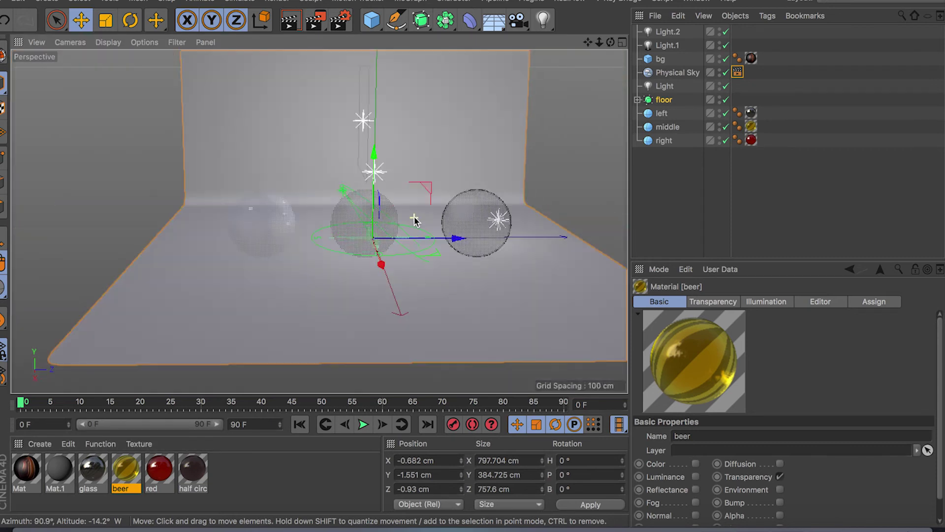
{"action": "left_click", "coordinate": [678, 73]}
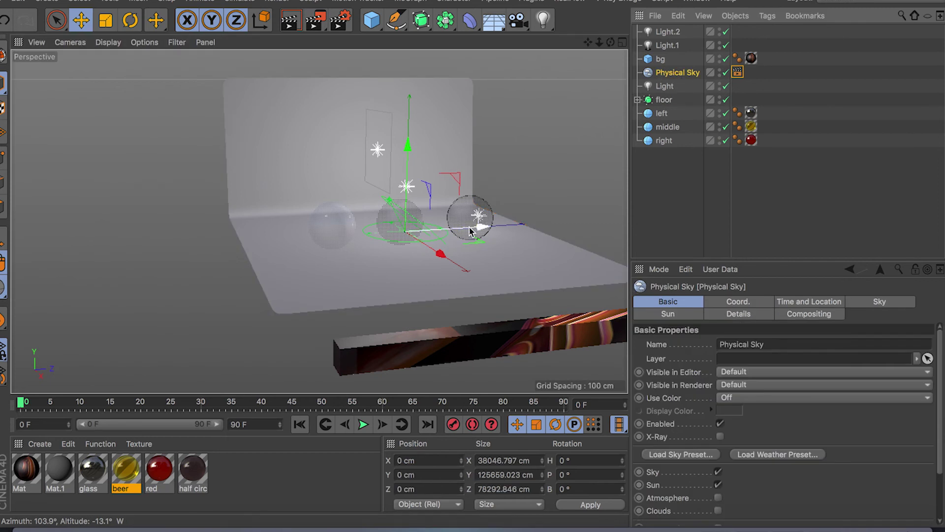
Zoom, orbit and pan to frame the three transparent spheres close up from the front.
{"action": "scroll", "coordinate": [492, 248], "scroll_direction": "up", "scroll_amount": 3}
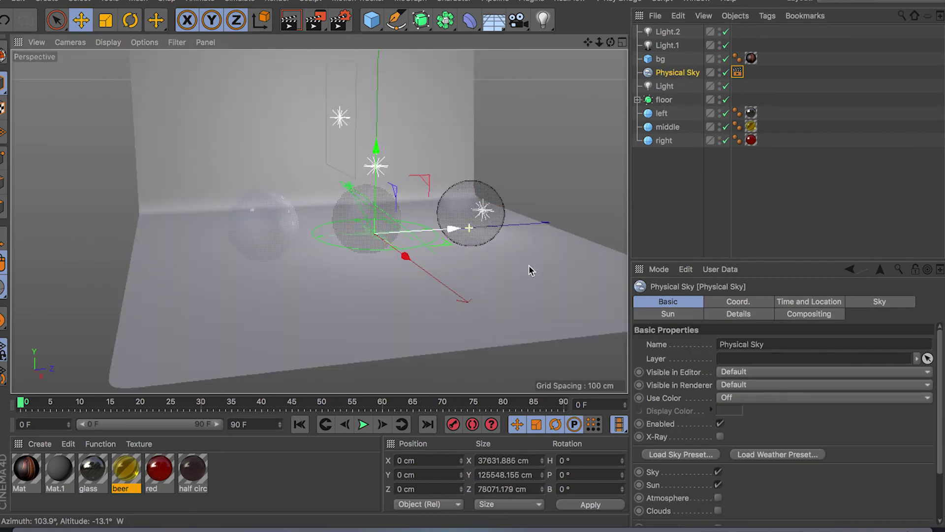
{"action": "scroll", "coordinate": [530, 268], "scroll_direction": "down", "scroll_amount": 6}
{"action": "left_click_drag", "start_coordinate": [430, 248], "coordinate": [510, 244], "text": "alt"}
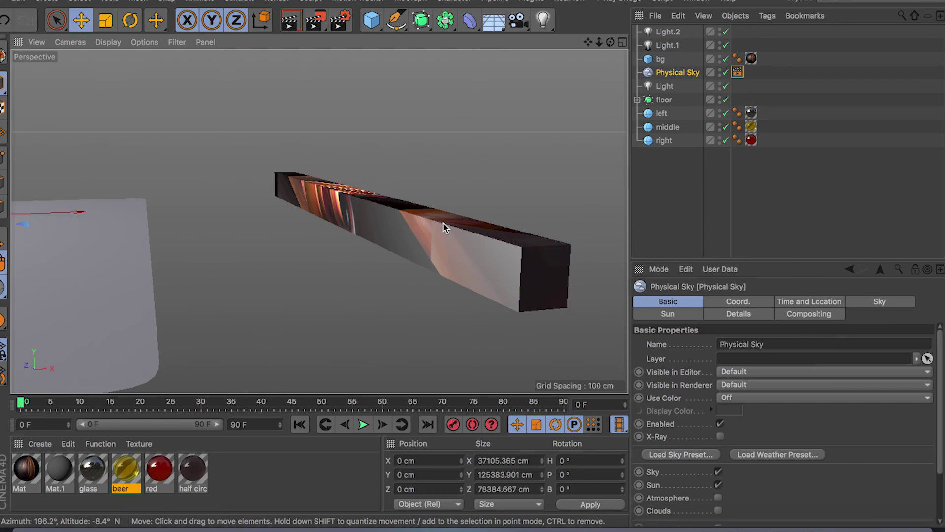
{"action": "left_click_drag", "start_coordinate": [451, 233], "coordinate": [189, 232], "text": "alt"}
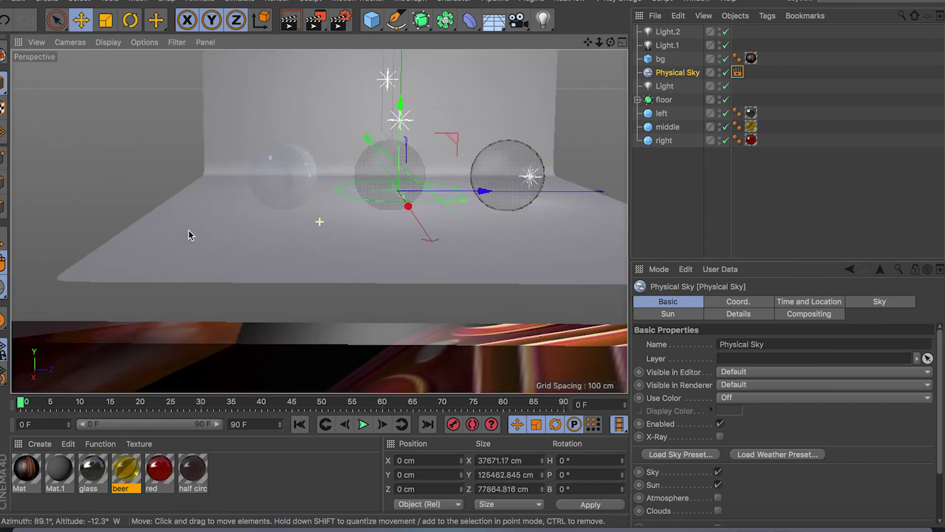
{"action": "scroll", "coordinate": [439, 210], "scroll_direction": "up", "scroll_amount": 5}
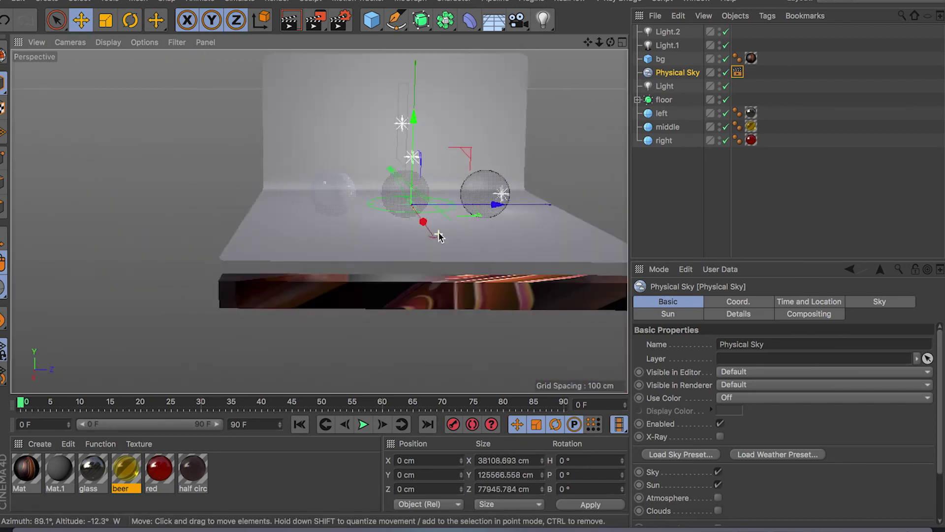
{"action": "scroll", "coordinate": [396, 224], "scroll_direction": "up", "scroll_amount": 2}
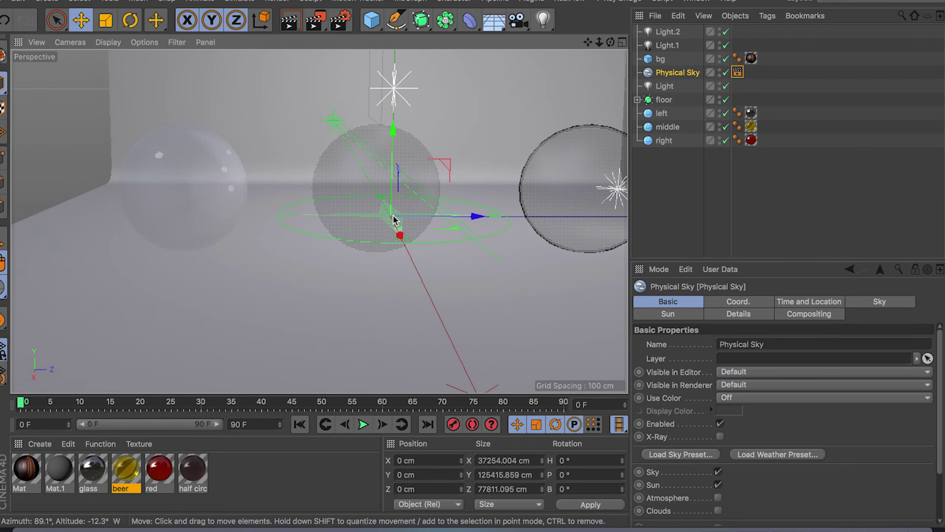
{"action": "middle_click_drag", "start_coordinate": [394, 221], "coordinate": [331, 222]}
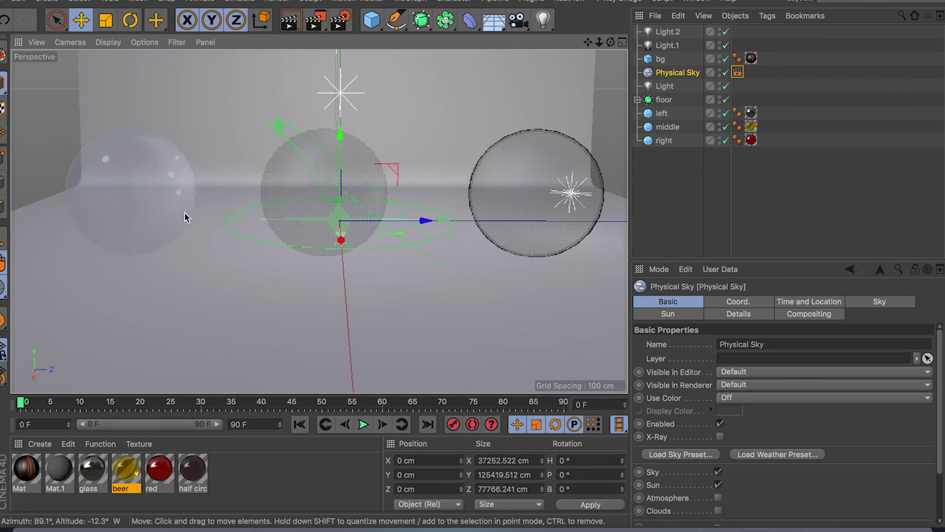
{"action": "scroll", "coordinate": [318, 323], "scroll_direction": "down", "scroll_amount": 5}
{"action": "middle_click_drag", "start_coordinate": [340, 328], "coordinate": [347, 196]}
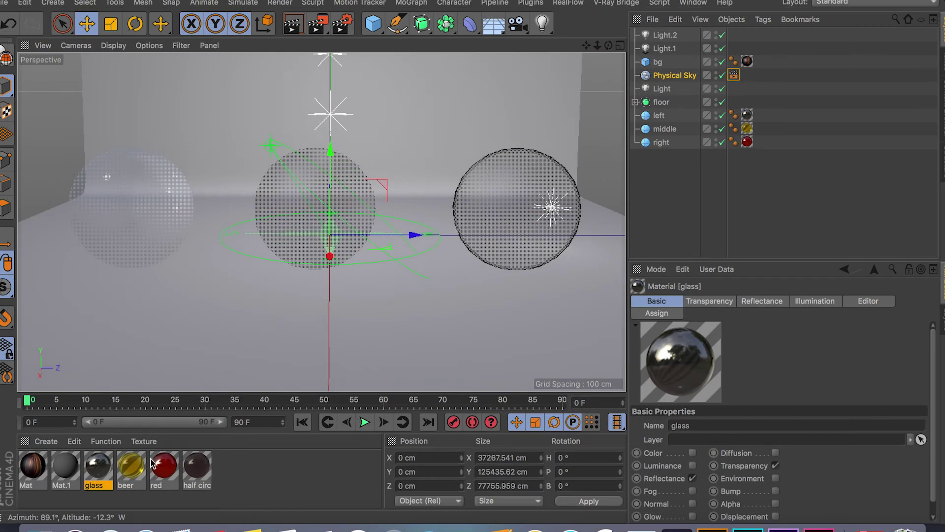
Open the beer material in the Material Editor on its Transparency channel.
{"action": "left_click", "coordinate": [141, 470]}
{"action": "left_click", "coordinate": [164, 470]}
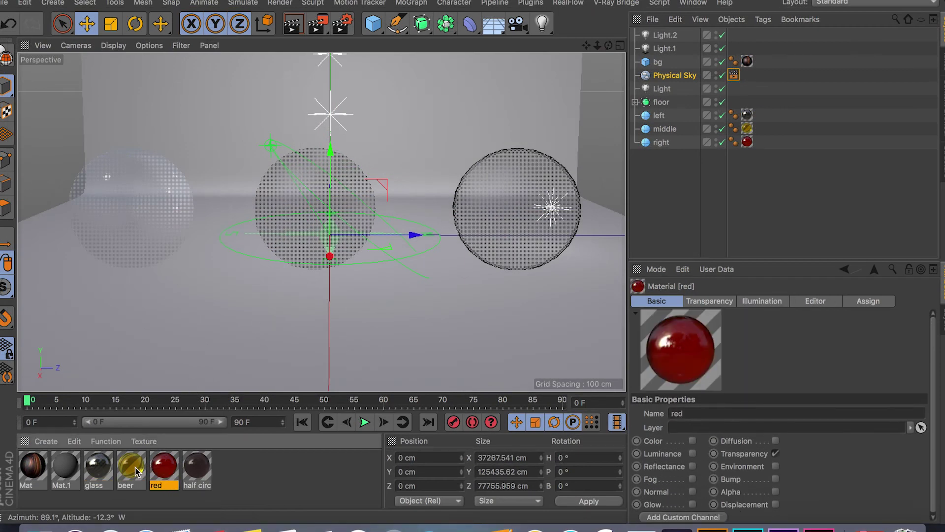
{"action": "double_click", "coordinate": [136, 472]}
{"action": "left_click_drag", "start_coordinate": [418, 58], "coordinate": [477, 13]}
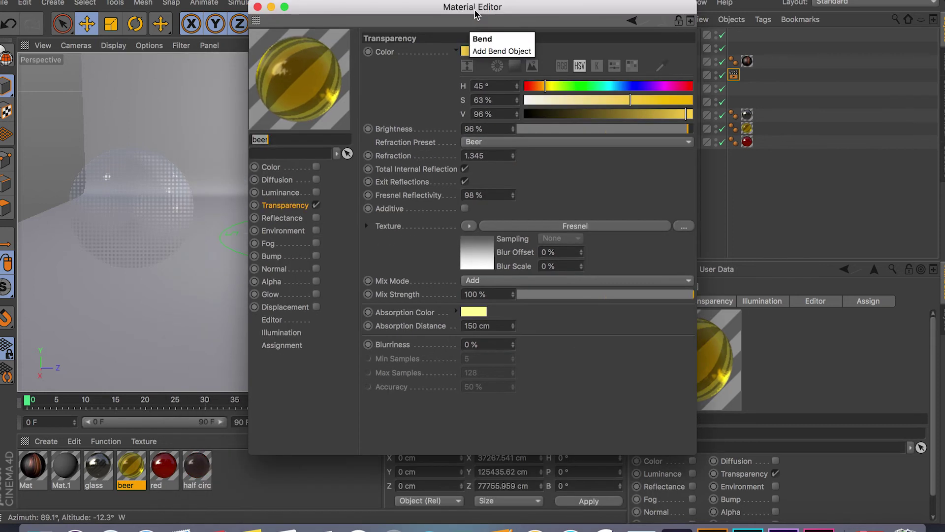
{"action": "left_click", "coordinate": [288, 209]}
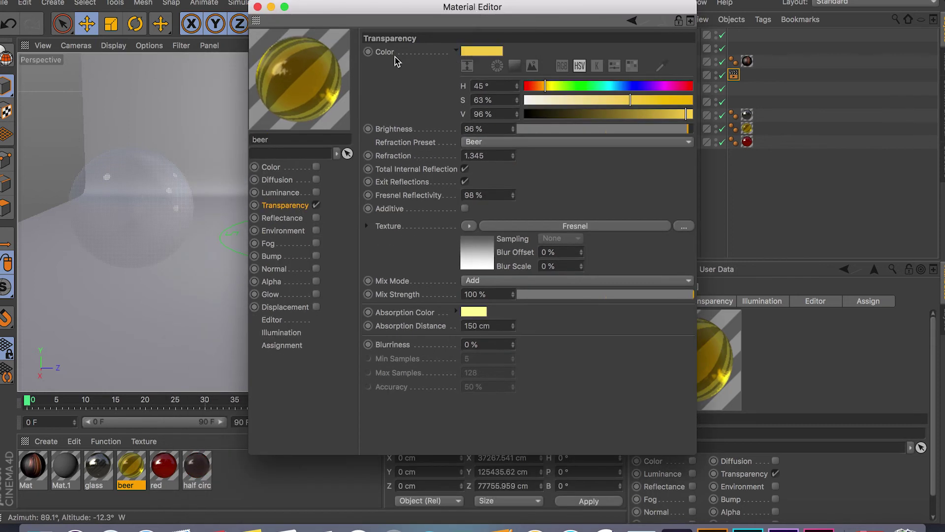
Try a greener transparency hue and lower brightness, then keep yellow at 96% brightness.
{"action": "left_click", "coordinate": [488, 51]}
{"action": "left_click_drag", "start_coordinate": [539, 50], "coordinate": [502, 52]}
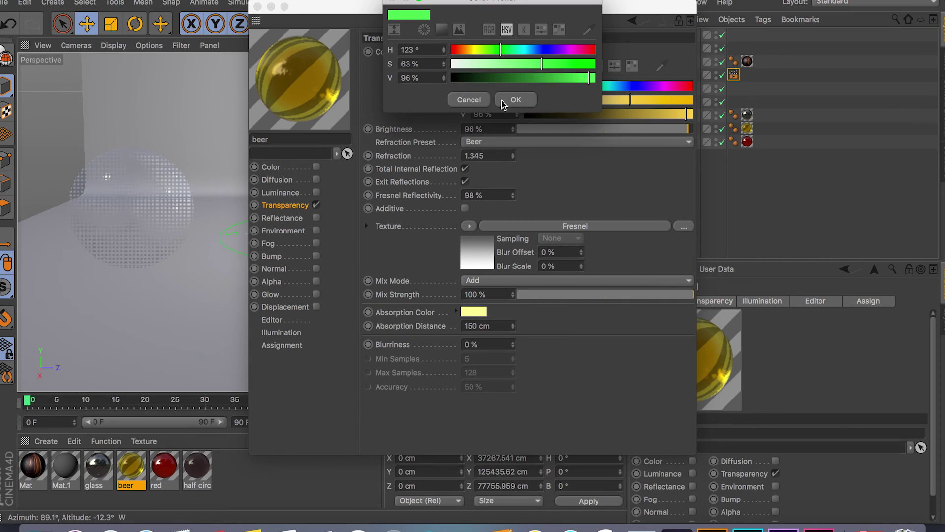
{"action": "left_click", "coordinate": [486, 101]}
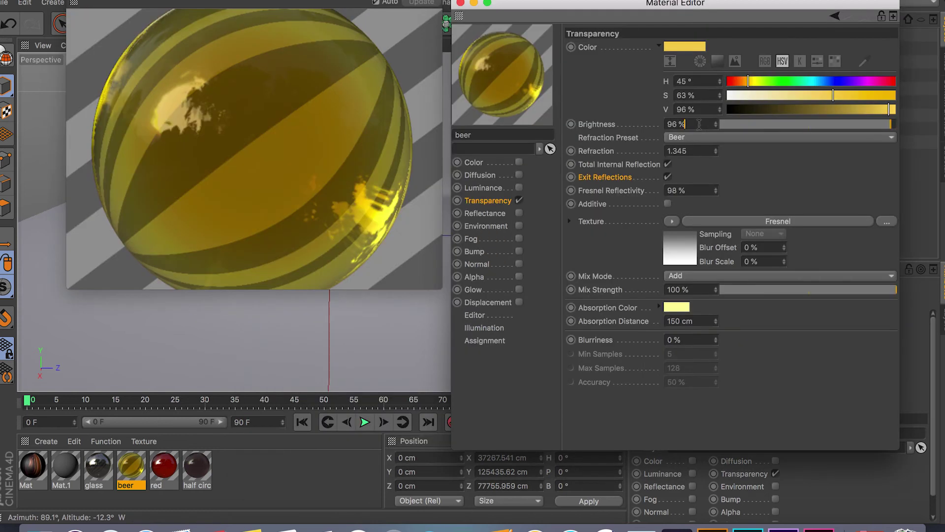
{"action": "left_click", "coordinate": [862, 125]}
{"action": "left_click_drag", "start_coordinate": [862, 126], "coordinate": [758, 124]}
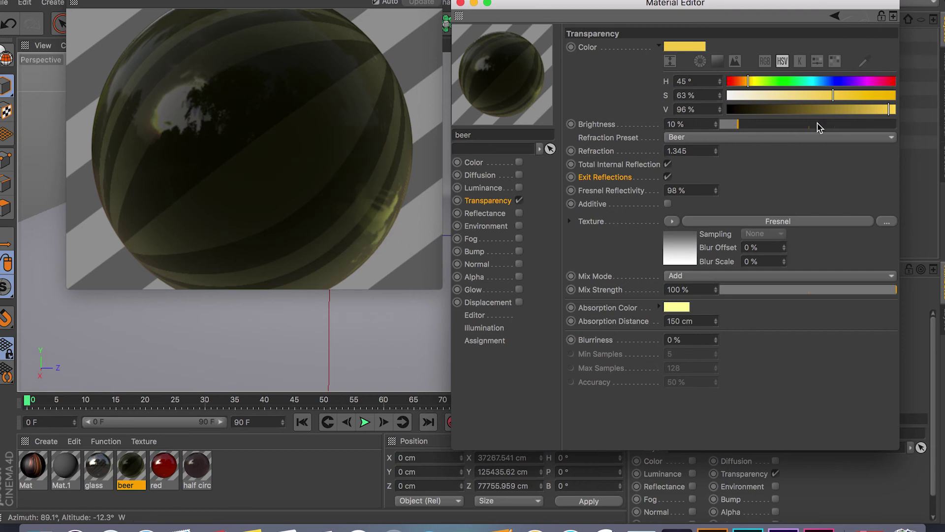
{"action": "left_click_drag", "start_coordinate": [765, 126], "coordinate": [886, 131]}
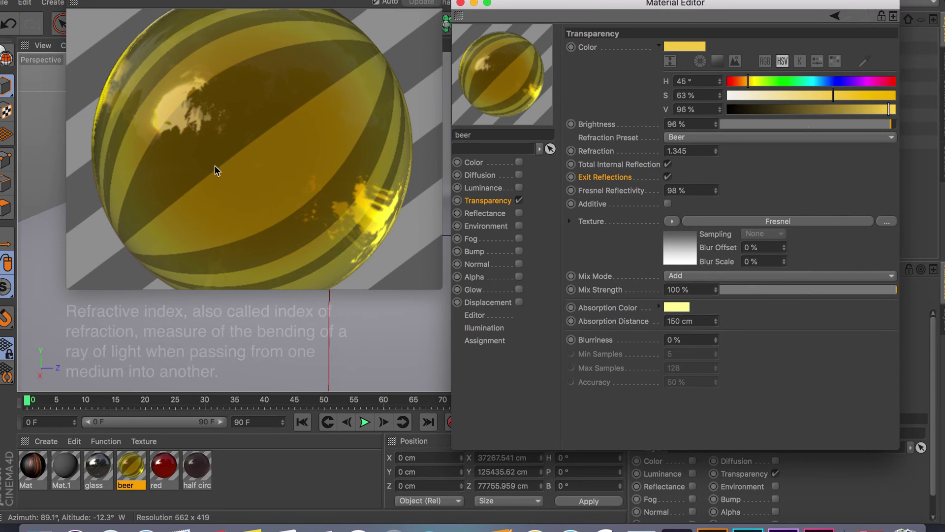
{"action": "left_click", "coordinate": [692, 152]}
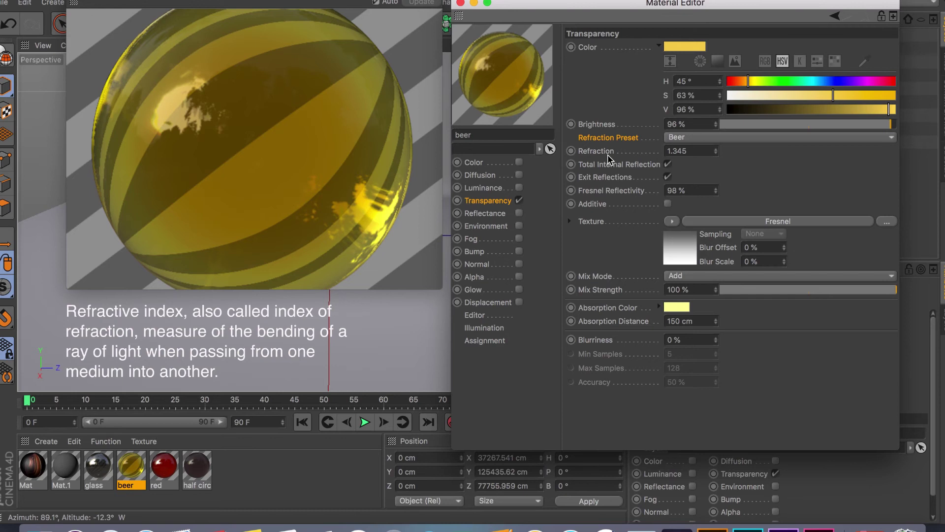
{"action": "left_click", "coordinate": [693, 138]}
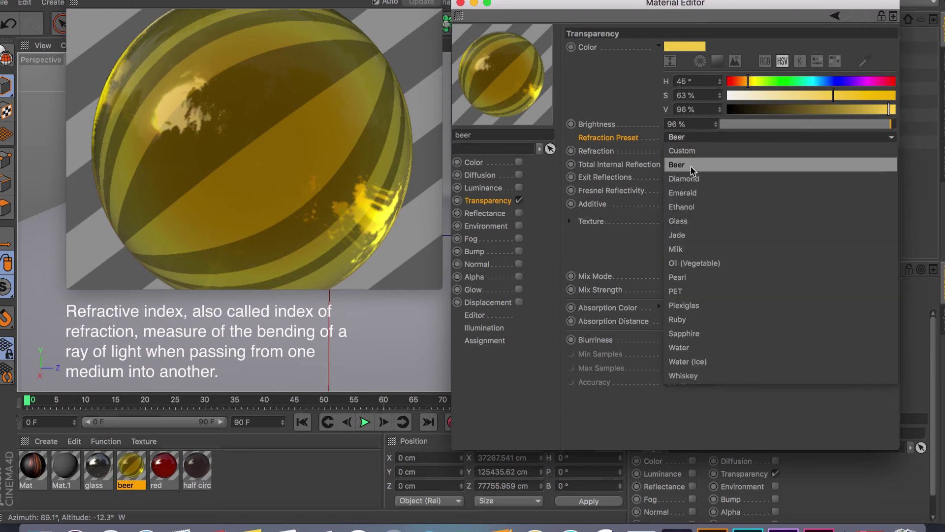
{"action": "left_click", "coordinate": [649, 146]}
{"action": "left_click", "coordinate": [692, 151]}
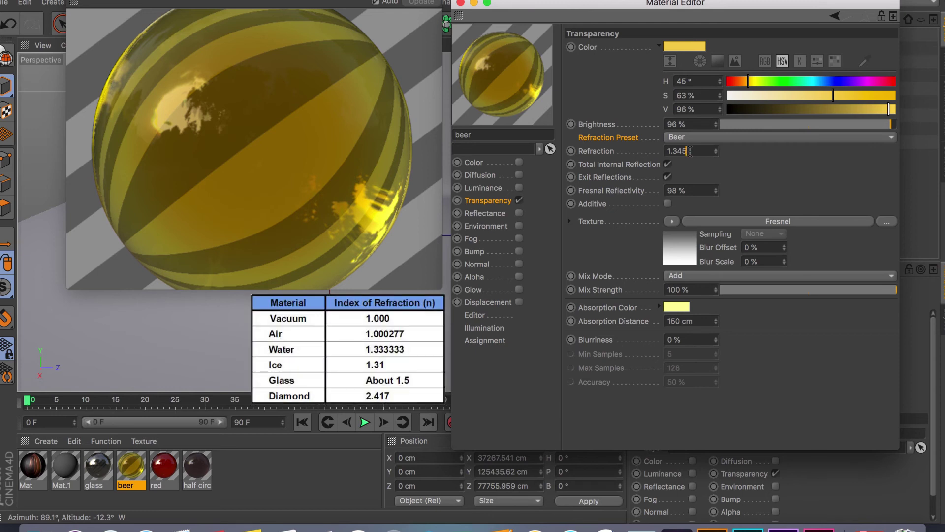
{"action": "left_click_drag", "start_coordinate": [693, 149], "coordinate": [657, 151]}
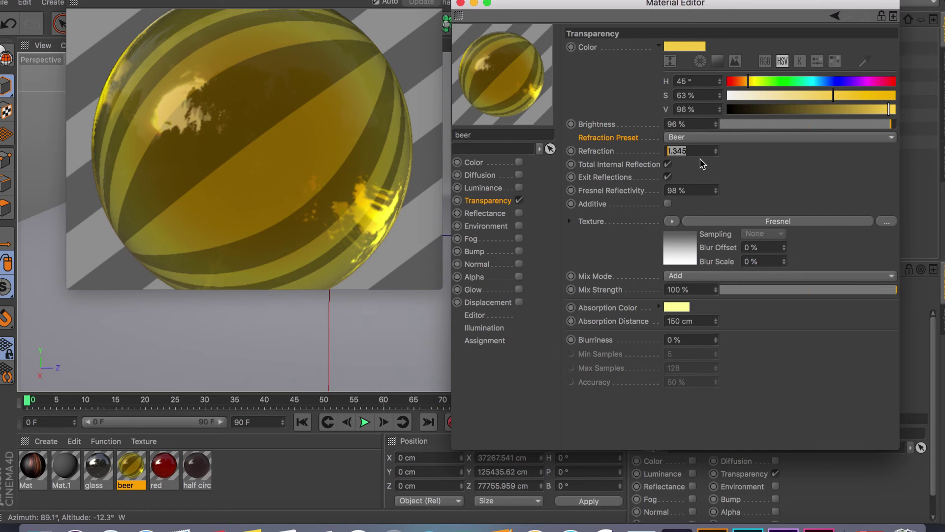
{"action": "left_click", "coordinate": [695, 140]}
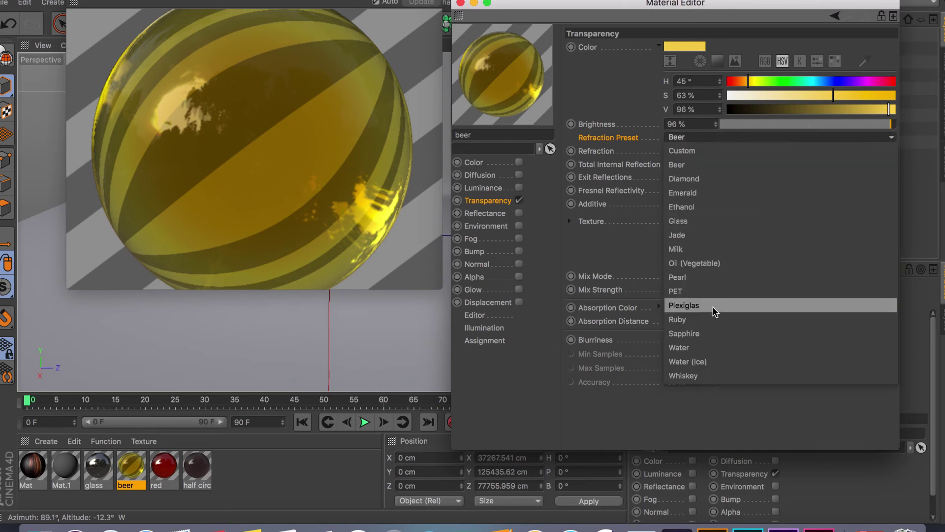
{"action": "left_click", "coordinate": [634, 151]}
{"action": "left_click", "coordinate": [721, 139]}
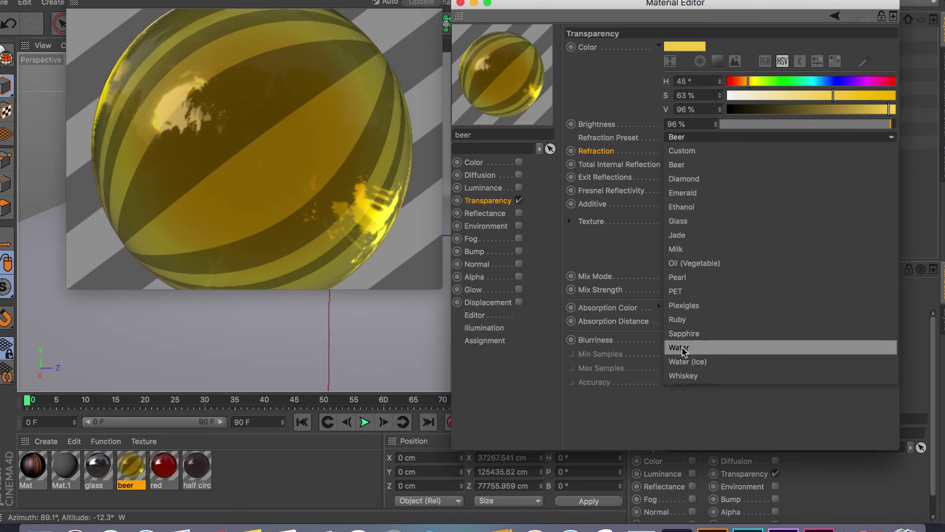
{"action": "left_click", "coordinate": [649, 155]}
{"action": "left_click", "coordinate": [698, 151]}
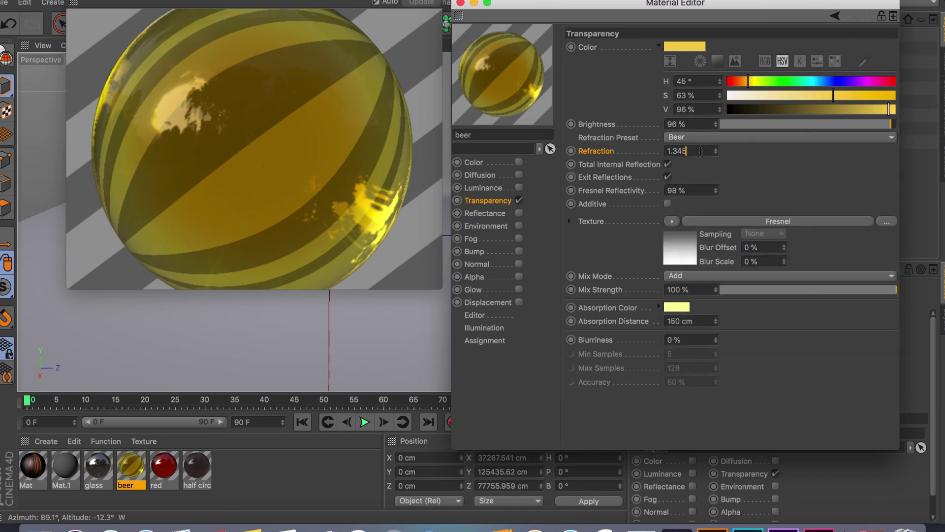
{"action": "left_click", "coordinate": [632, 167]}
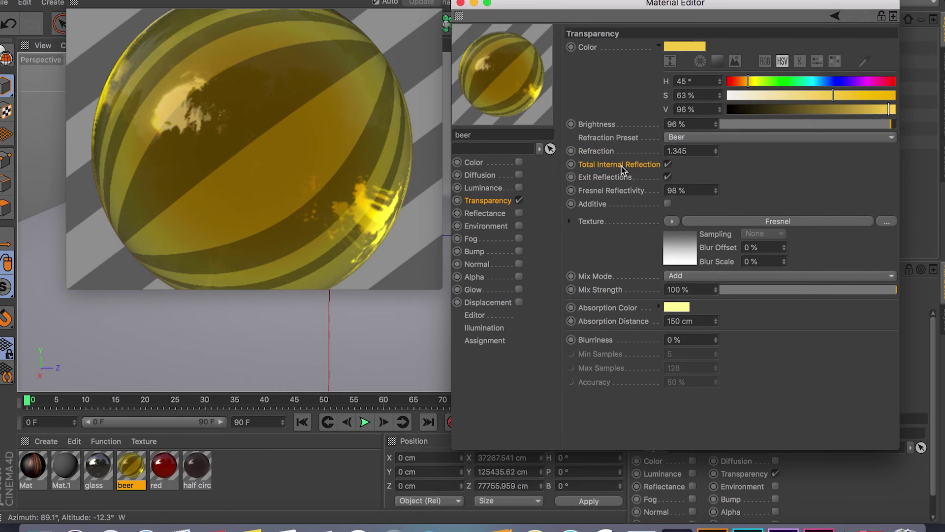
{"action": "left_click", "coordinate": [621, 166]}
{"action": "left_click", "coordinate": [668, 164]}
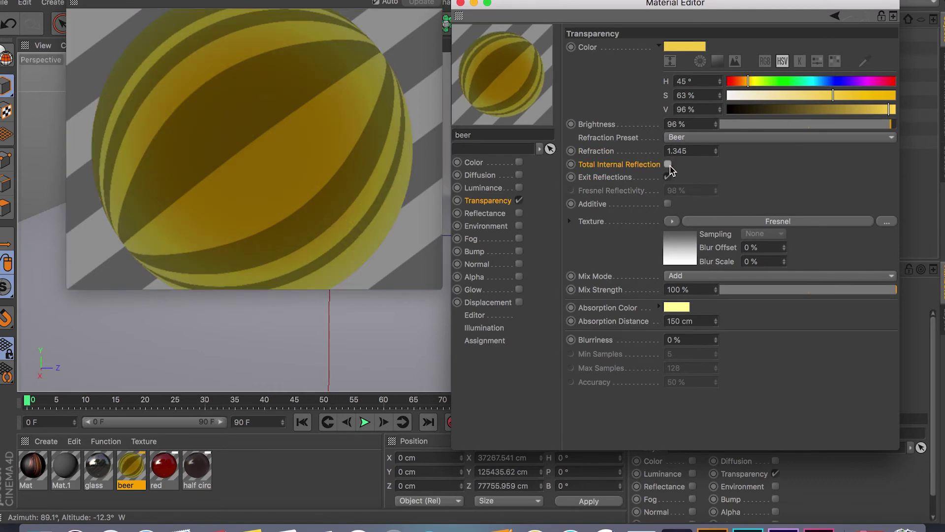
{"action": "left_click", "coordinate": [668, 164]}
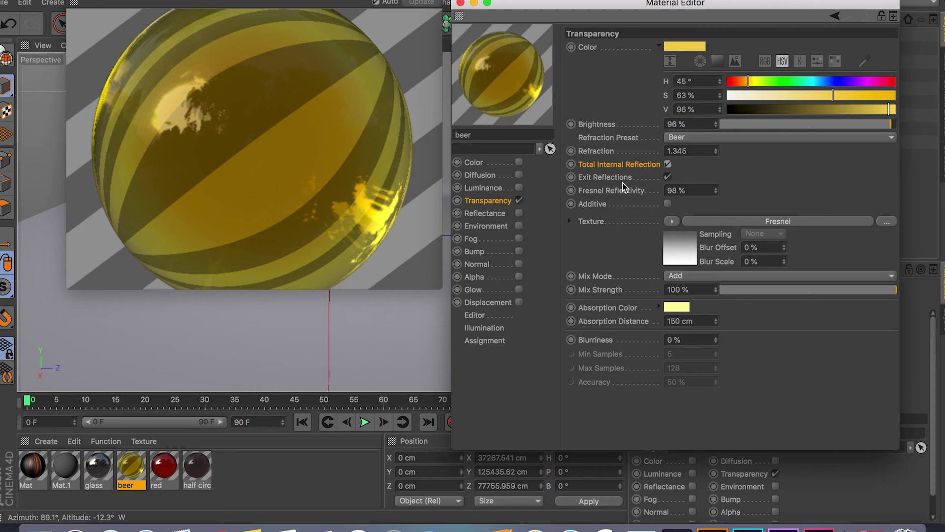
{"action": "left_click", "coordinate": [668, 177]}
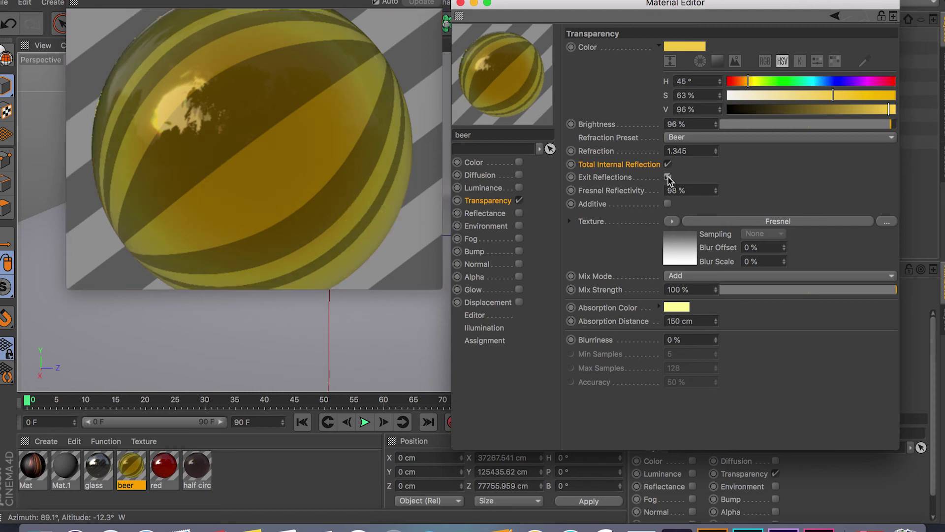
{"action": "left_click", "coordinate": [668, 177]}
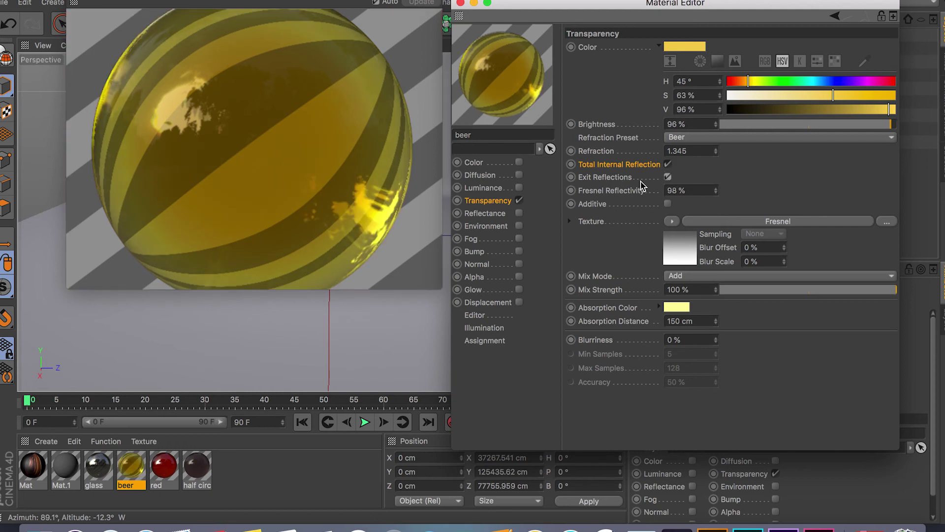
{"action": "left_click", "coordinate": [623, 182]}
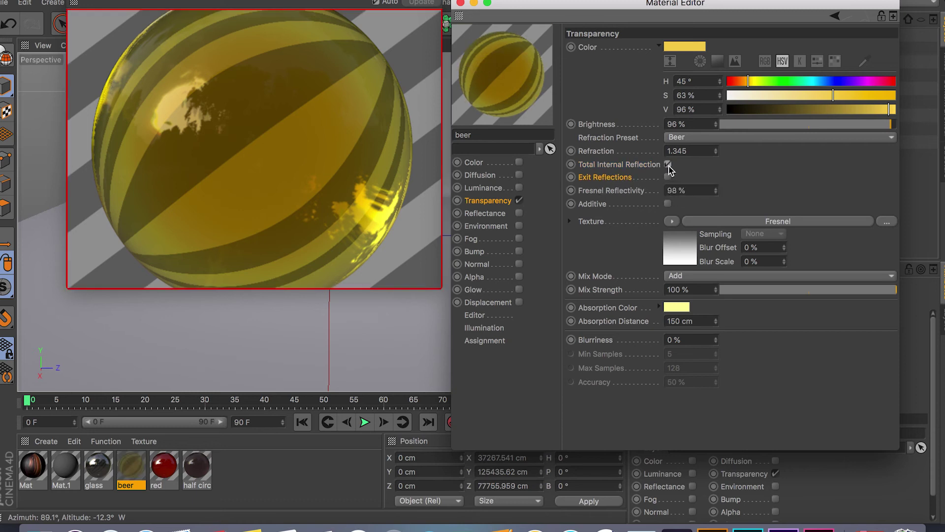
{"action": "left_click", "coordinate": [603, 193]}
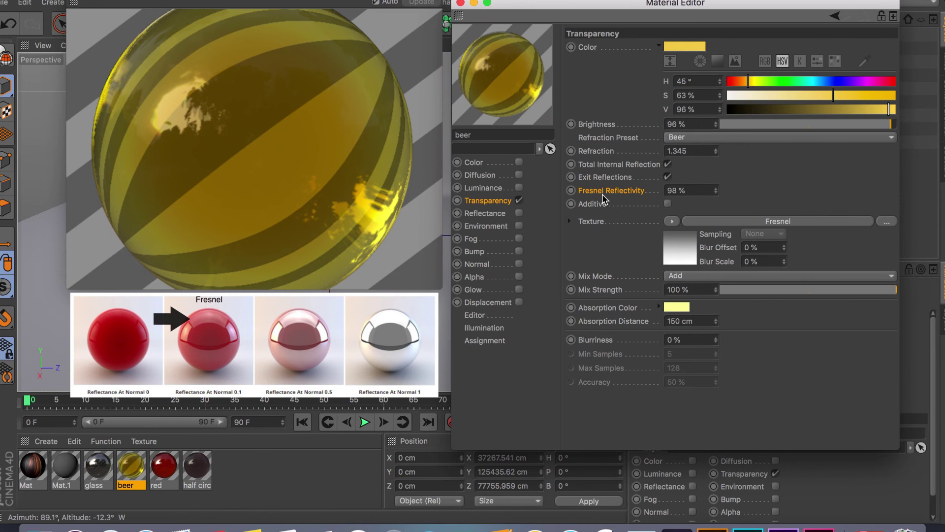
Try Fresnel Reflectivity at 0% and 50%, then set it to 96%.
{"action": "double_click", "coordinate": [675, 190]}
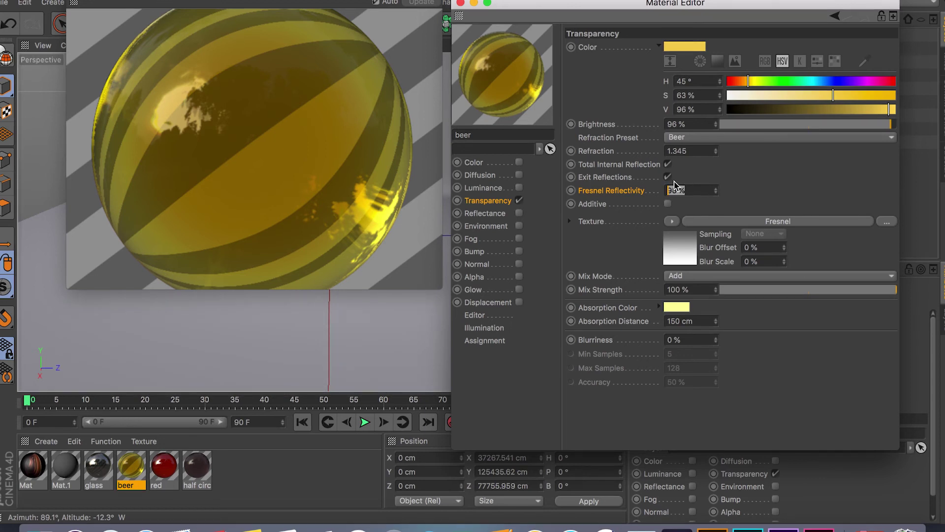
{"action": "type", "text": "0"}
{"action": "key", "text": "Return"}
{"action": "left_click", "coordinate": [690, 152]}
{"action": "double_click", "coordinate": [700, 191]}
{"action": "type", "text": "50"}
{"action": "left_click", "coordinate": [685, 151]}
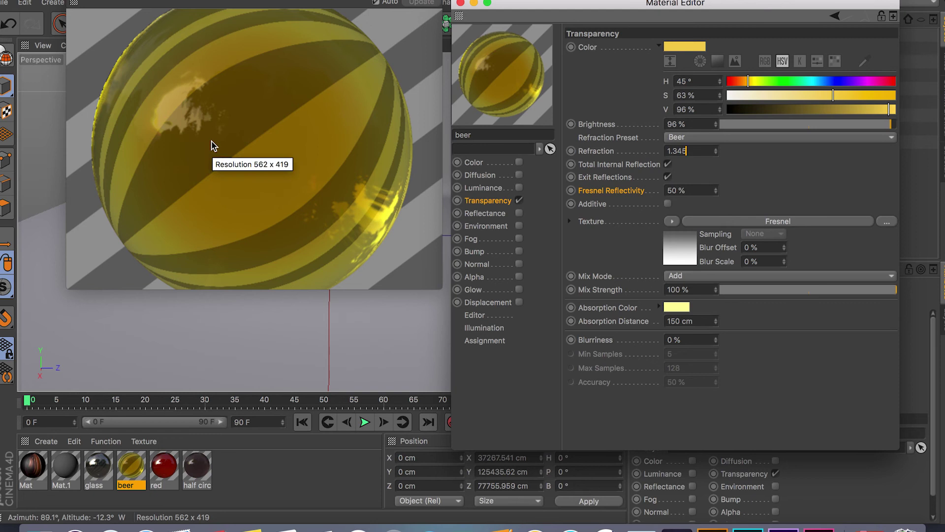
{"action": "left_click", "coordinate": [697, 191]}
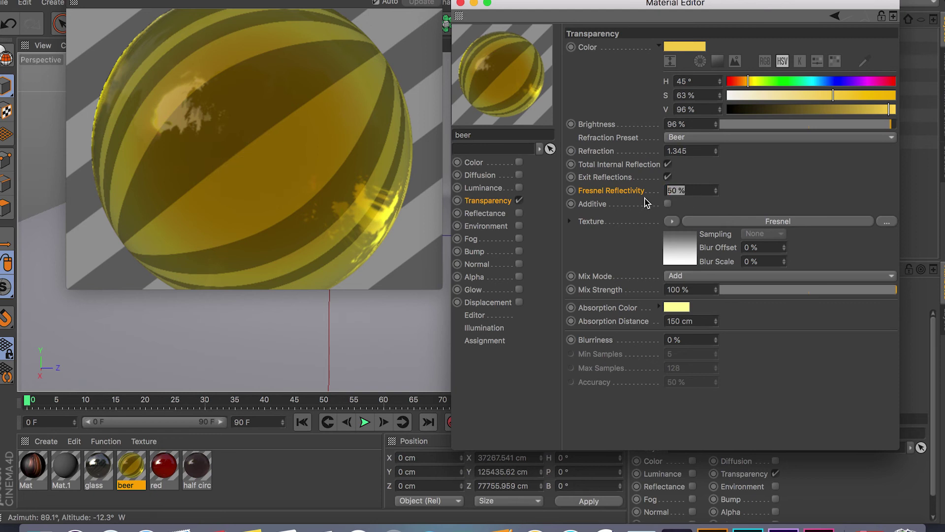
{"action": "type", "text": "96"}
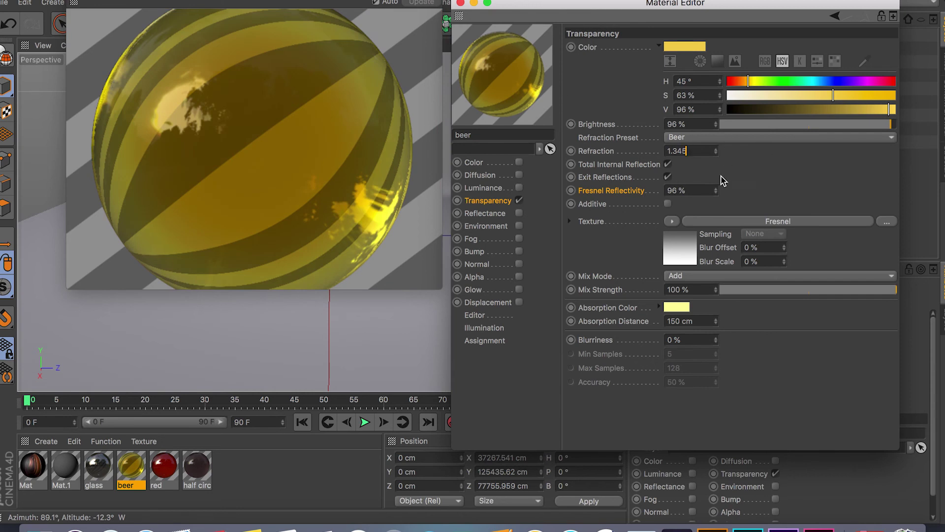
{"action": "left_click", "coordinate": [601, 222]}
Load a Fresnel shader as the beer transparency texture and show its settings.
{"action": "left_click", "coordinate": [675, 223]}
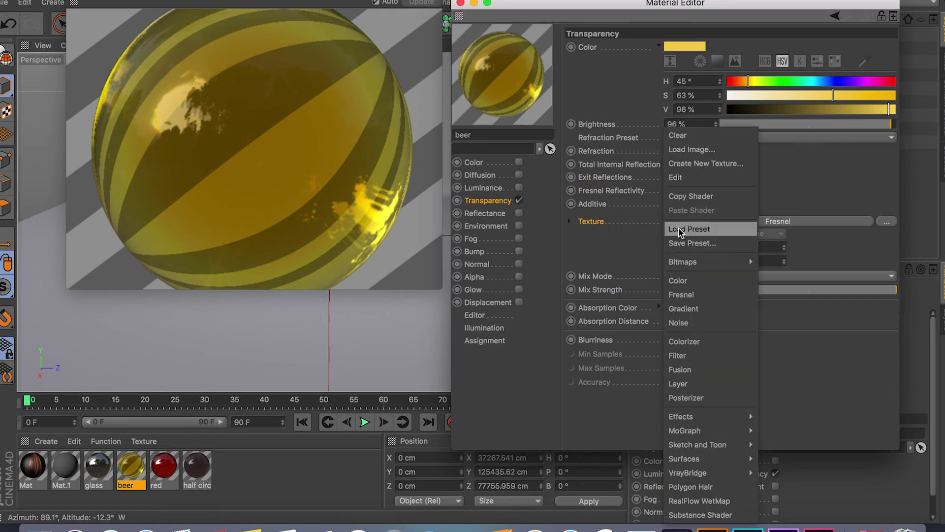
{"action": "left_click", "coordinate": [713, 294]}
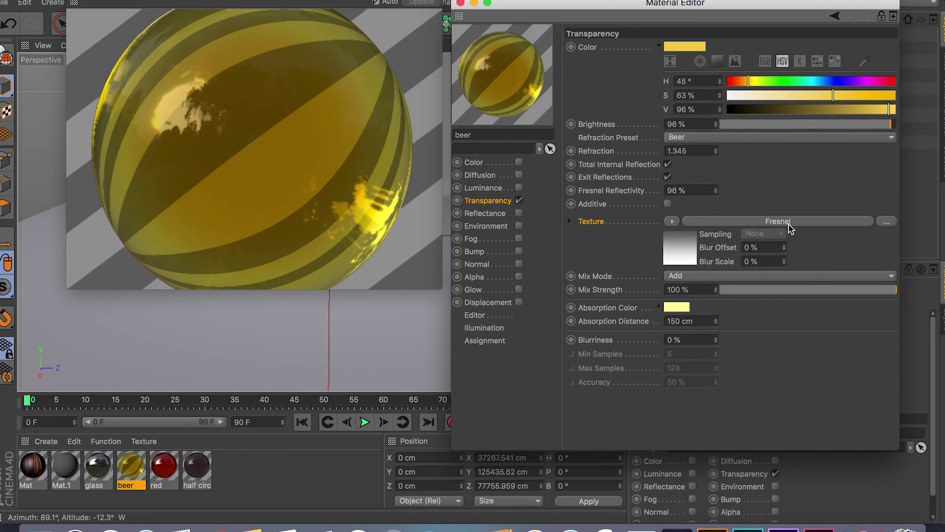
{"action": "left_click", "coordinate": [766, 223]}
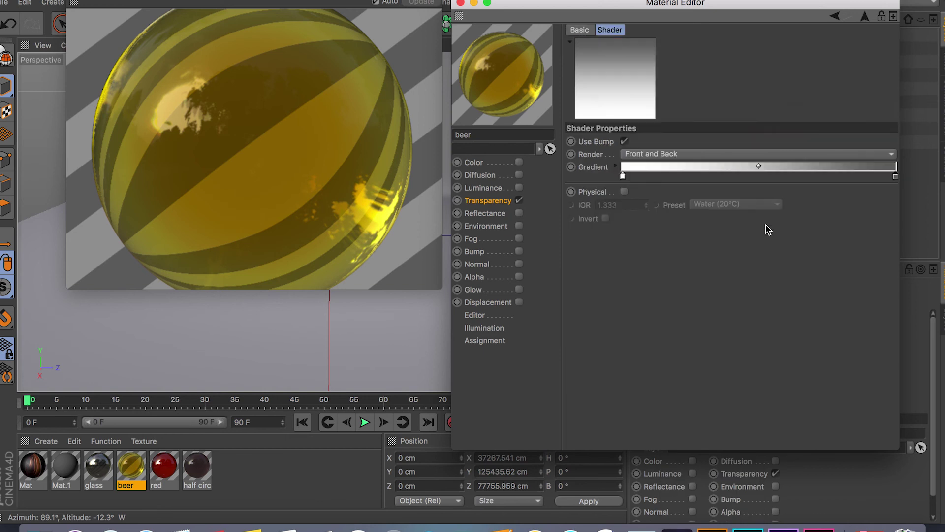
{"action": "left_click", "coordinate": [624, 191]}
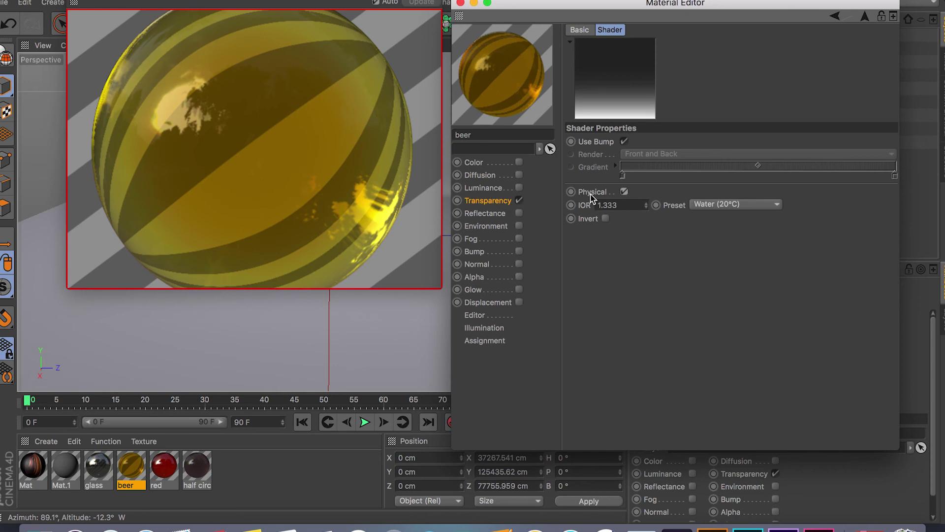
{"action": "left_click", "coordinate": [751, 206]}
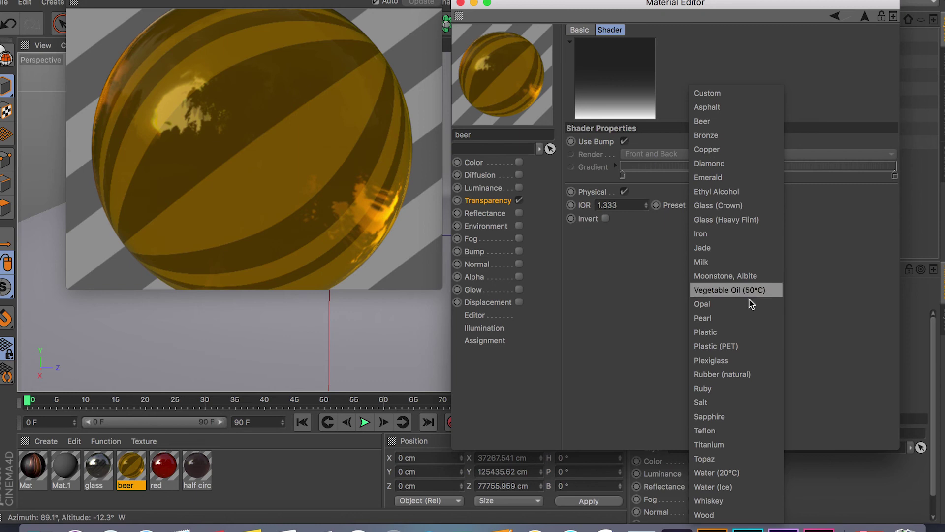
{"action": "left_click", "coordinate": [645, 260]}
{"action": "left_click", "coordinate": [624, 192]}
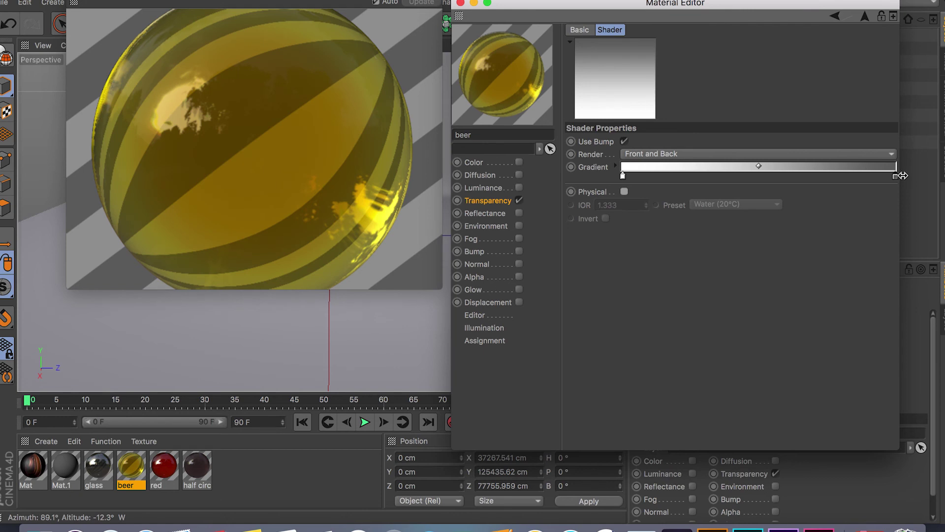
Render a preview with the gradient's right knot moved, then set that knot to black.
{"action": "left_click_drag", "start_coordinate": [899, 179], "coordinate": [703, 182]}
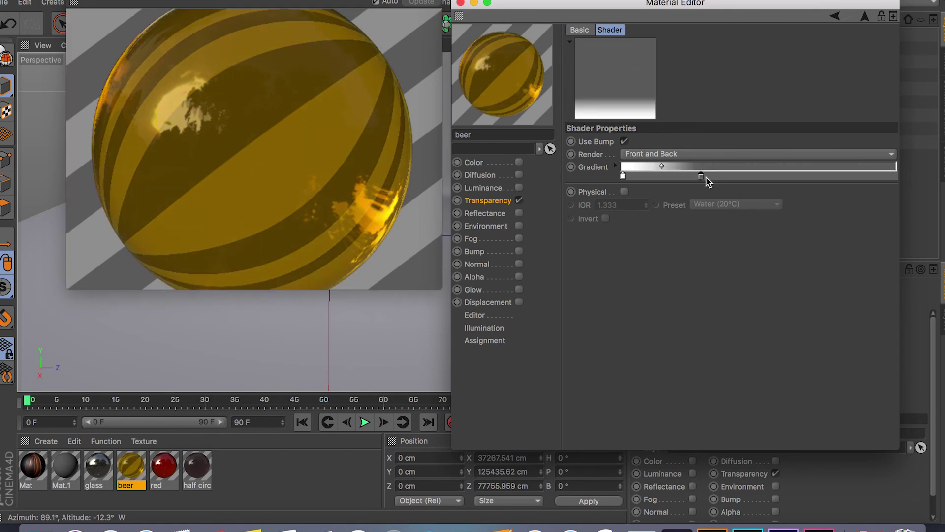
{"action": "key", "text": "ctrl+r"}
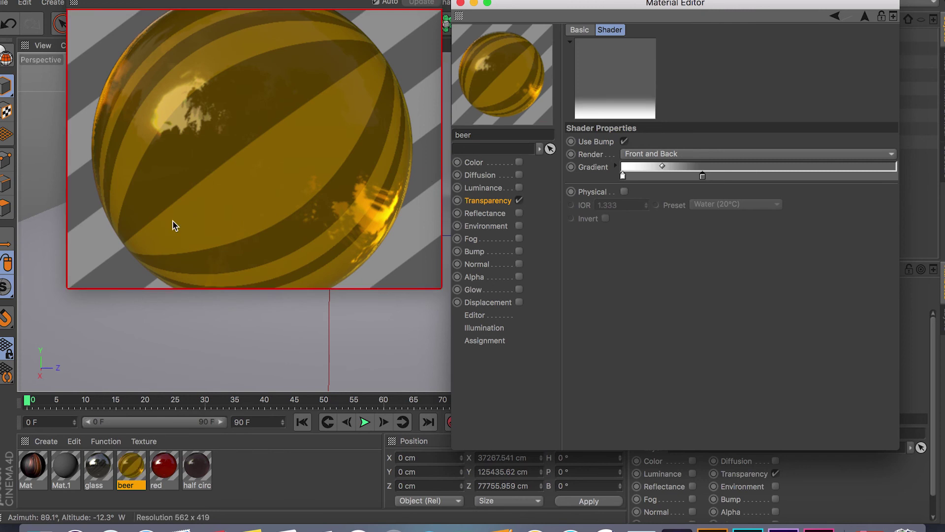
{"action": "left_click_drag", "start_coordinate": [702, 180], "coordinate": [895, 178]}
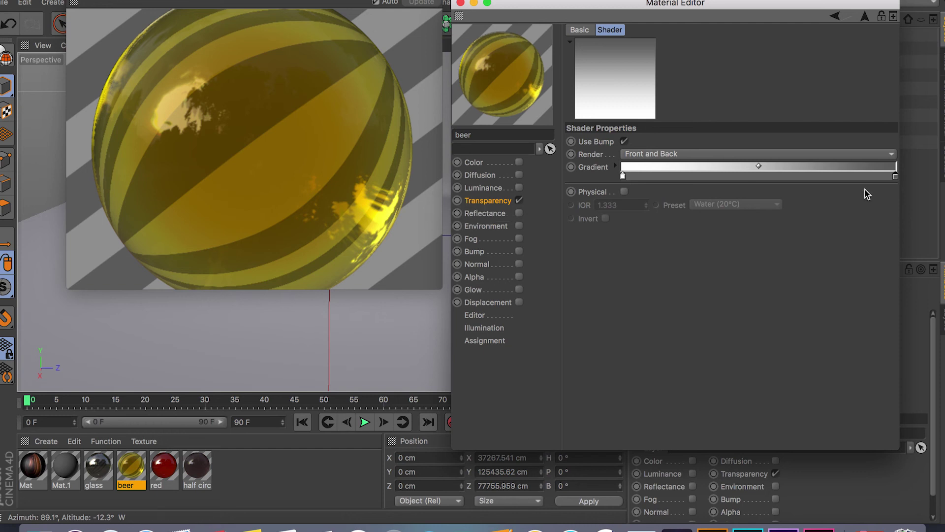
{"action": "double_click", "coordinate": [895, 177]}
{"action": "left_click_drag", "start_coordinate": [861, 204], "coordinate": [803, 204]}
{"action": "left_click", "coordinate": [867, 226]}
Compare the black knot pulled inward versus at the edge, leaving it at the gradient's end.
{"action": "left_click_drag", "start_coordinate": [851, 180], "coordinate": [658, 178]}
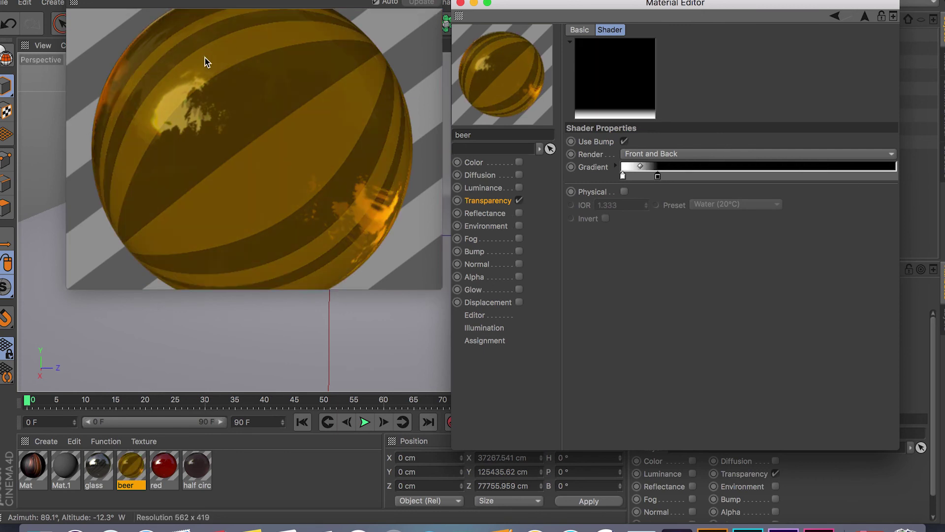
{"action": "left_click_drag", "start_coordinate": [658, 176], "coordinate": [895, 176]}
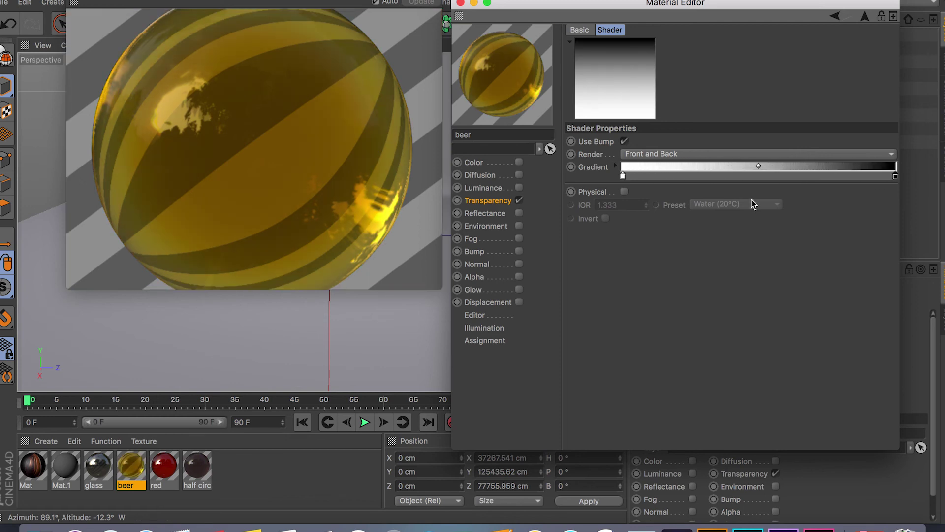
{"action": "left_click_drag", "start_coordinate": [898, 176], "coordinate": [657, 176]}
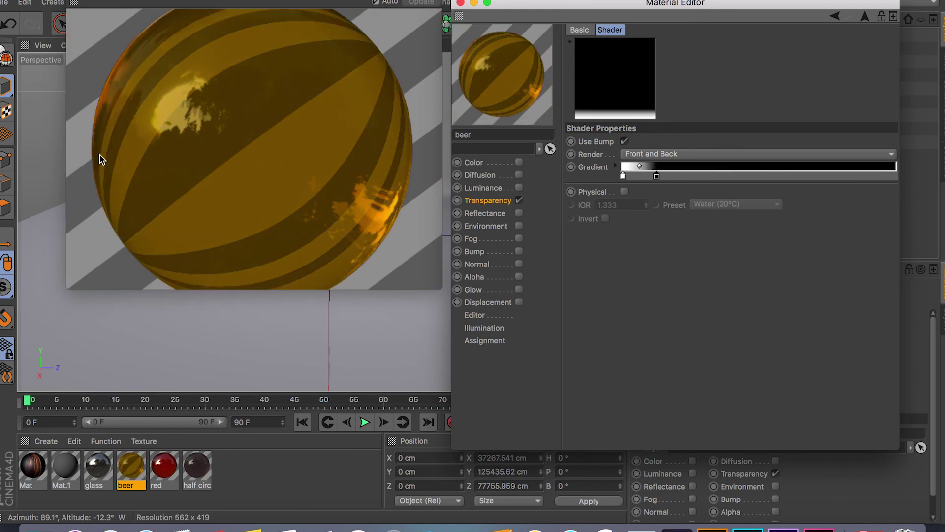
{"action": "left_click_drag", "start_coordinate": [658, 176], "coordinate": [895, 177]}
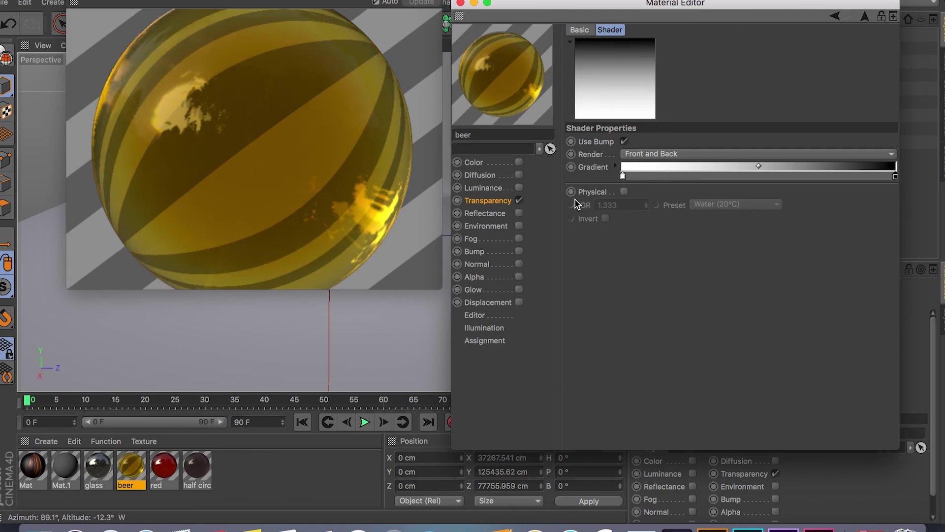
{"action": "left_click", "coordinate": [513, 201]}
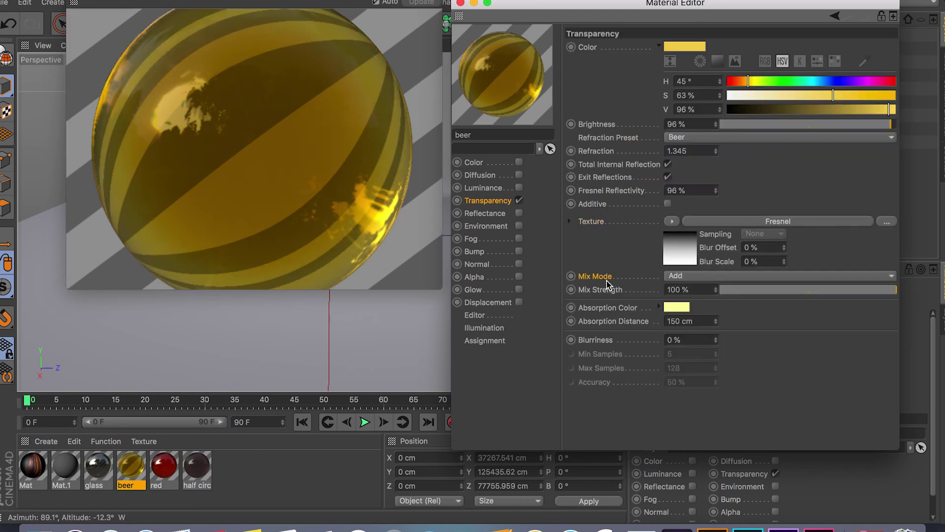
Try Subtract, Multiply and Normal texture mix modes, then set it back to Add.
{"action": "left_click", "coordinate": [707, 276]}
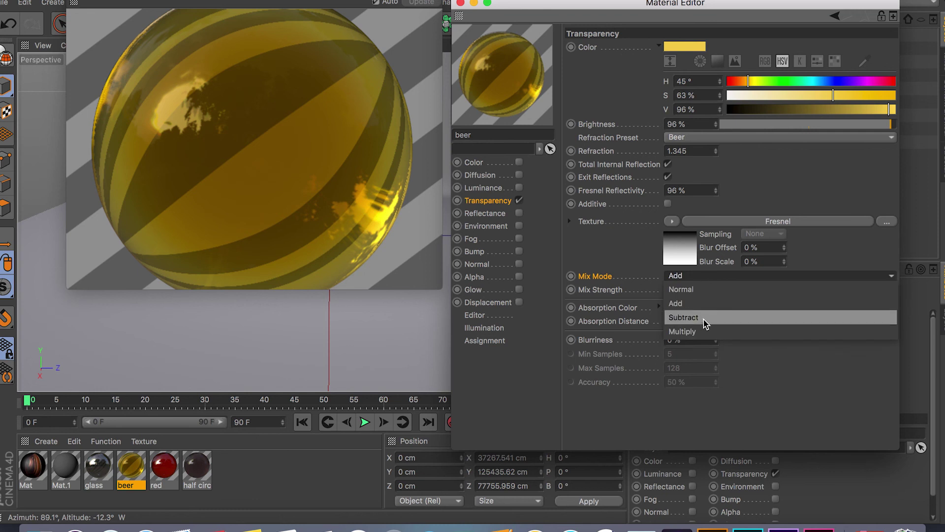
{"action": "left_click", "coordinate": [704, 311]}
{"action": "left_click", "coordinate": [691, 276]}
{"action": "left_click", "coordinate": [696, 330]}
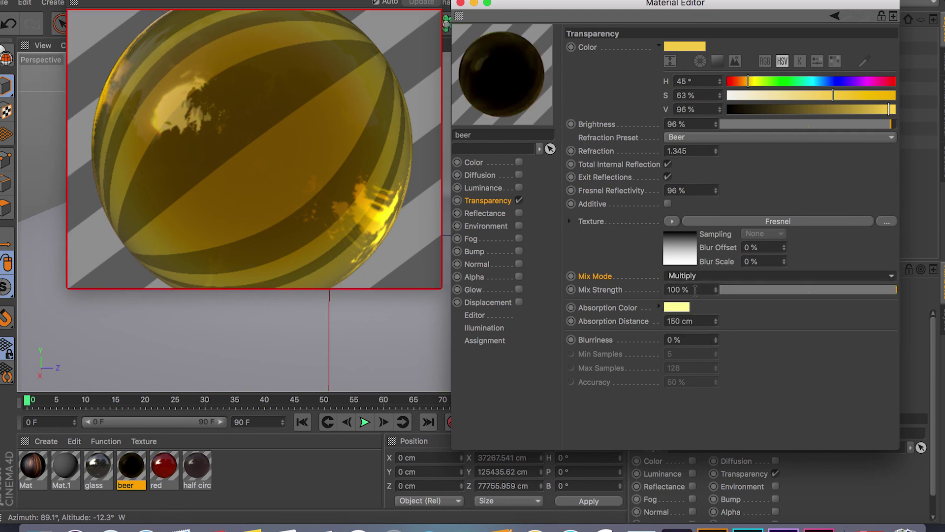
{"action": "left_click", "coordinate": [711, 278]}
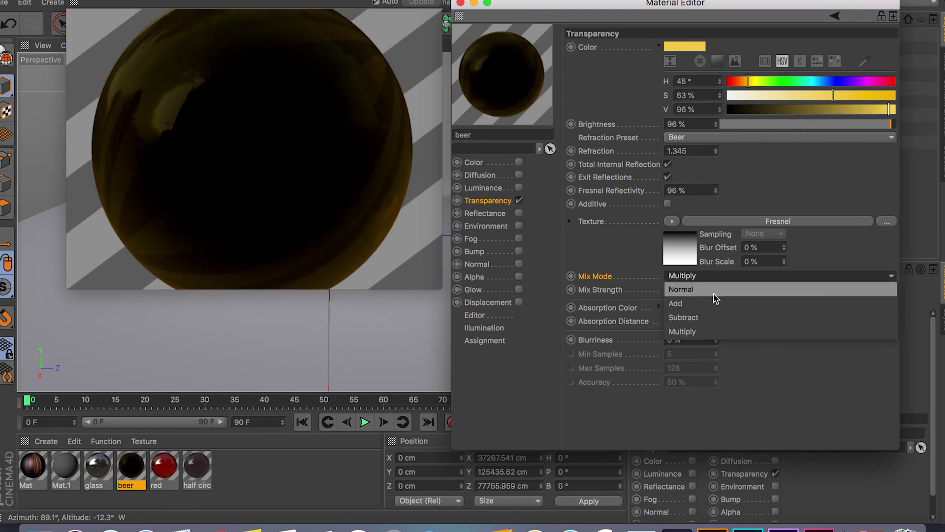
{"action": "left_click", "coordinate": [716, 286]}
{"action": "left_click", "coordinate": [695, 276]}
{"action": "left_click", "coordinate": [702, 300]}
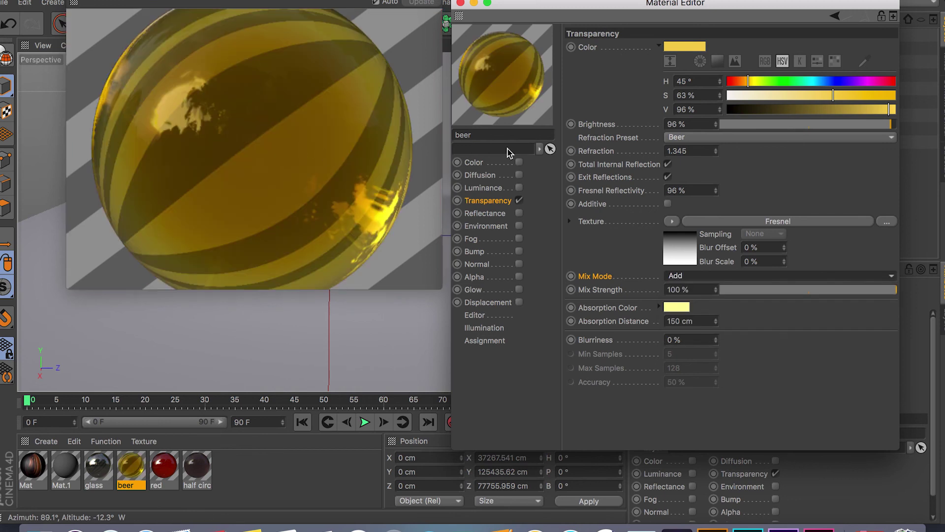
Try Mix Strength at 48% and 18%, restore it to 100%, and open the Absorption Color picker.
{"action": "left_click", "coordinate": [697, 289]}
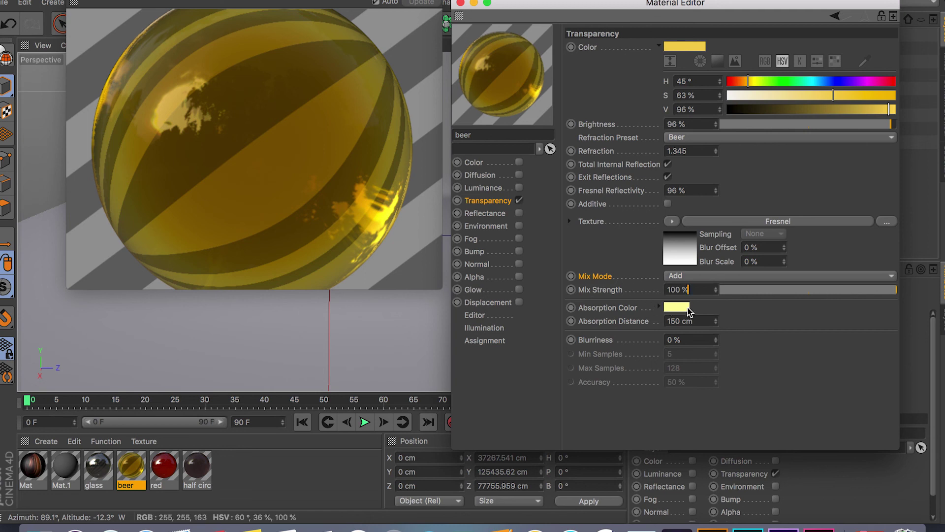
{"action": "left_click", "coordinate": [806, 291]}
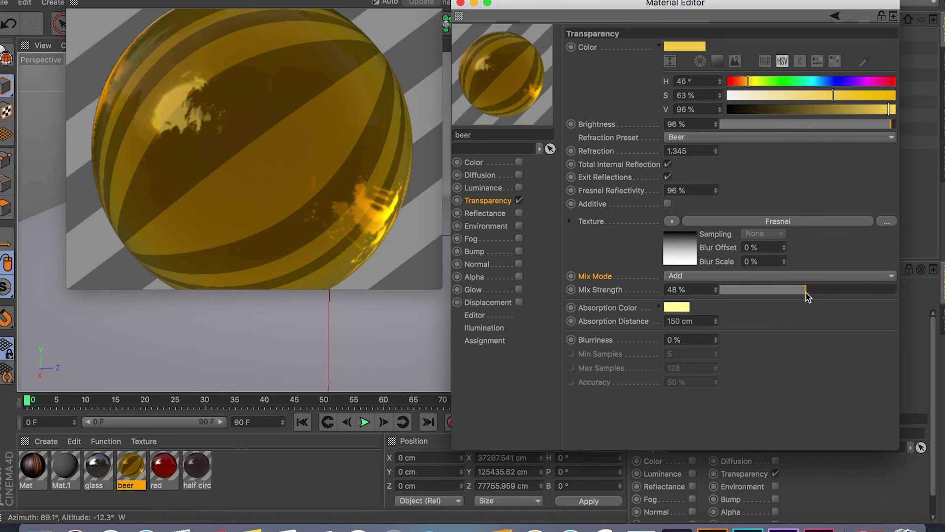
{"action": "left_click", "coordinate": [752, 291]}
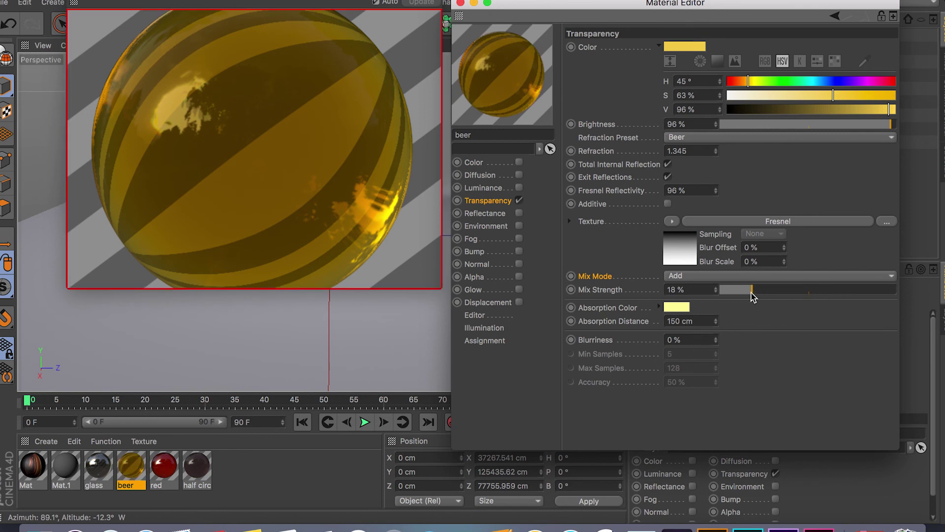
{"action": "left_click_drag", "start_coordinate": [832, 296], "coordinate": [906, 290]}
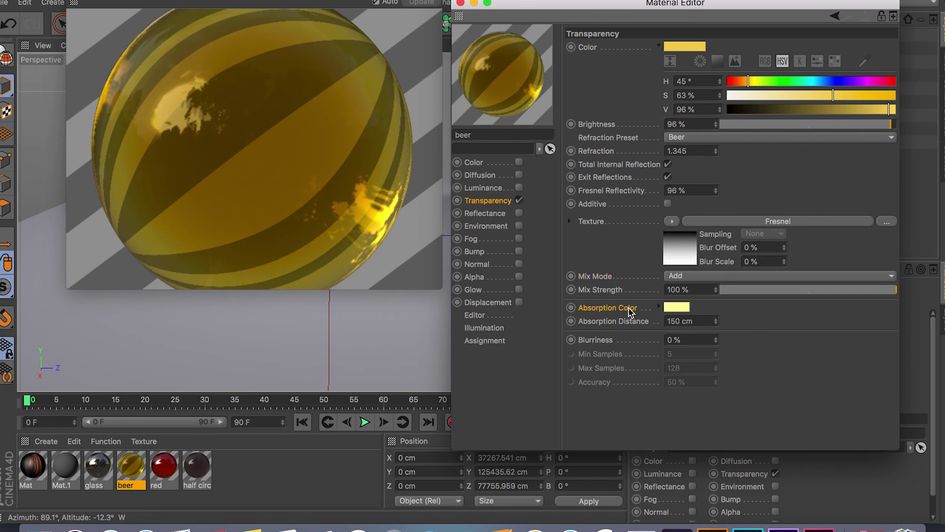
{"action": "left_click", "coordinate": [681, 307]}
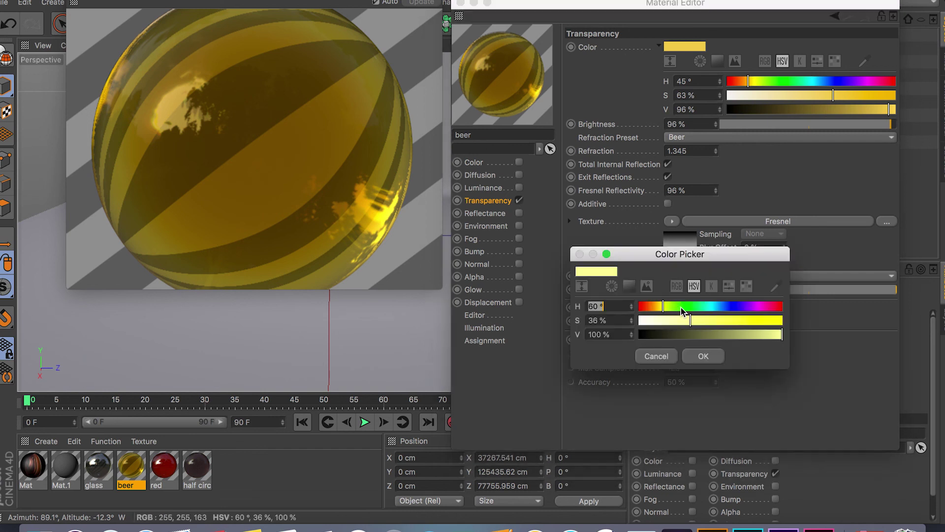
{"action": "left_click", "coordinate": [731, 307]}
{"action": "left_click", "coordinate": [704, 356]}
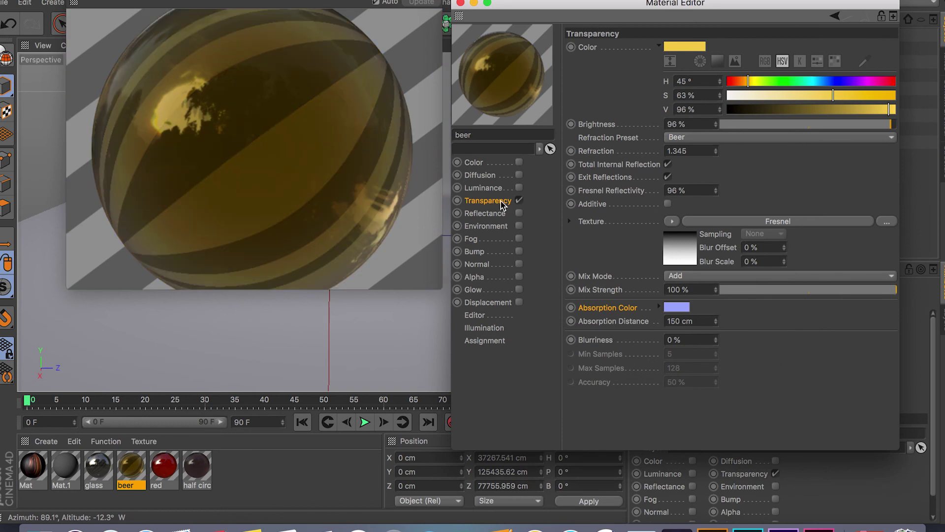
{"action": "key", "text": "super+z"}
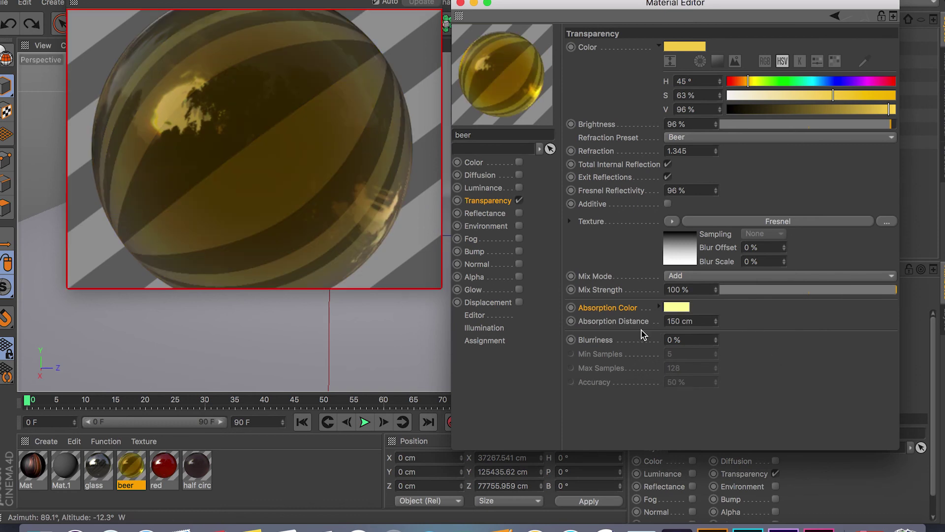
{"action": "left_click", "coordinate": [701, 321]}
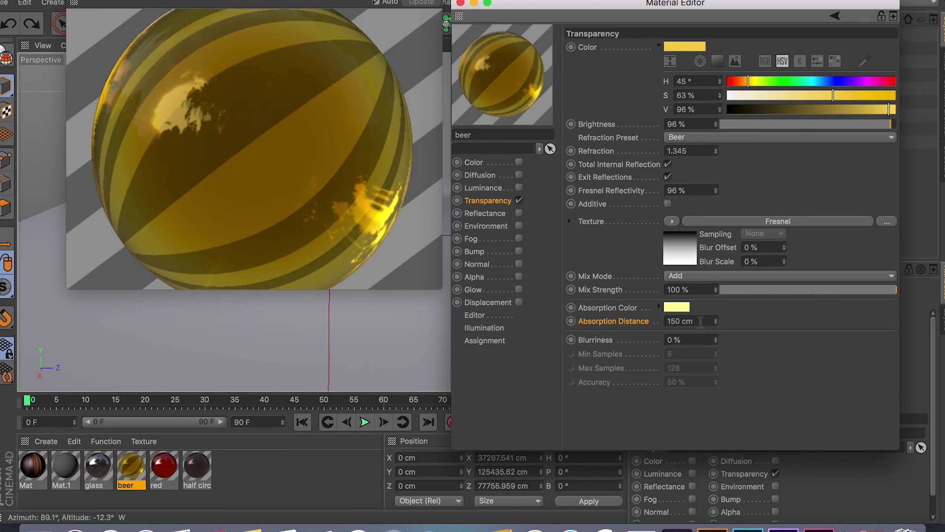
Move the Material Editor aside and select the left sphere to see the render.
{"action": "left_click_drag", "start_coordinate": [527, 5], "coordinate": [364, 0]}
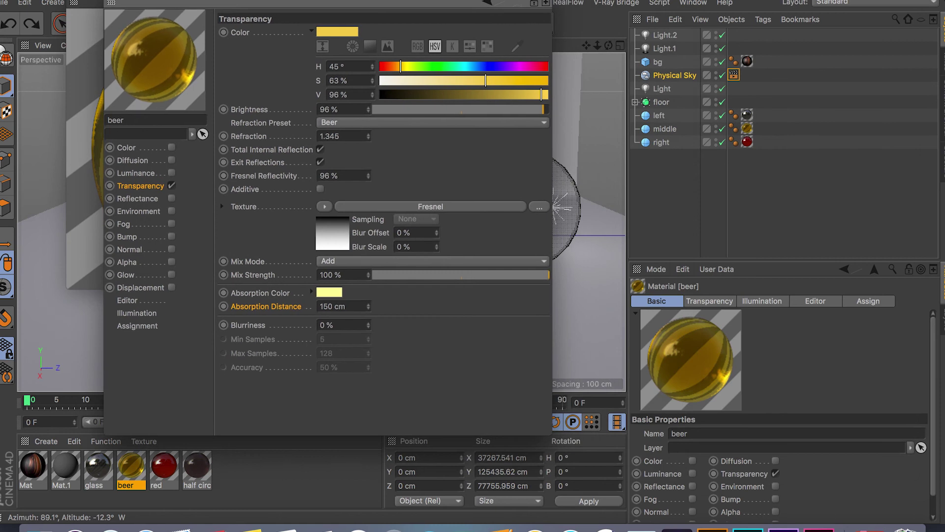
{"action": "left_click", "coordinate": [664, 118]}
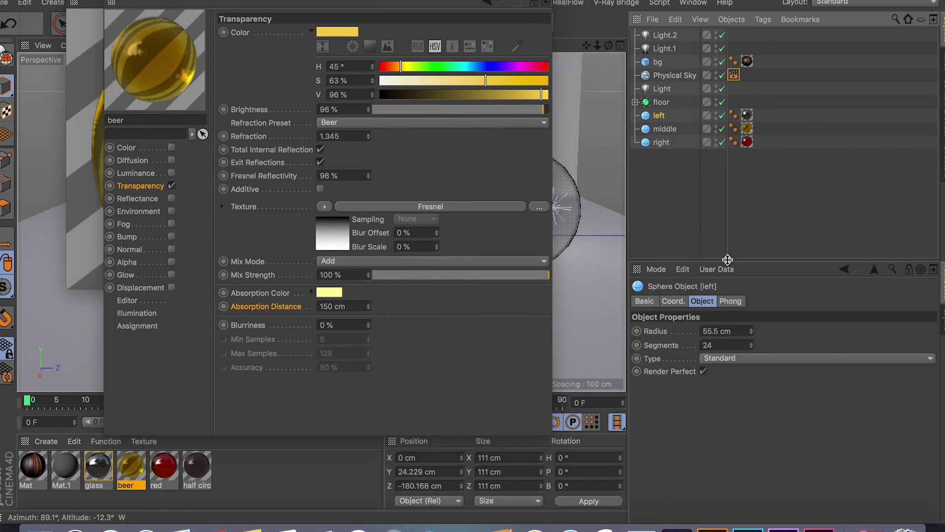
{"action": "left_click", "coordinate": [734, 330]}
{"action": "left_click_drag", "start_coordinate": [438, 5], "coordinate": [757, 7]}
Set the beer material's transparency absorption distance to 600 cm and compare the render.
{"action": "left_click", "coordinate": [671, 308]}
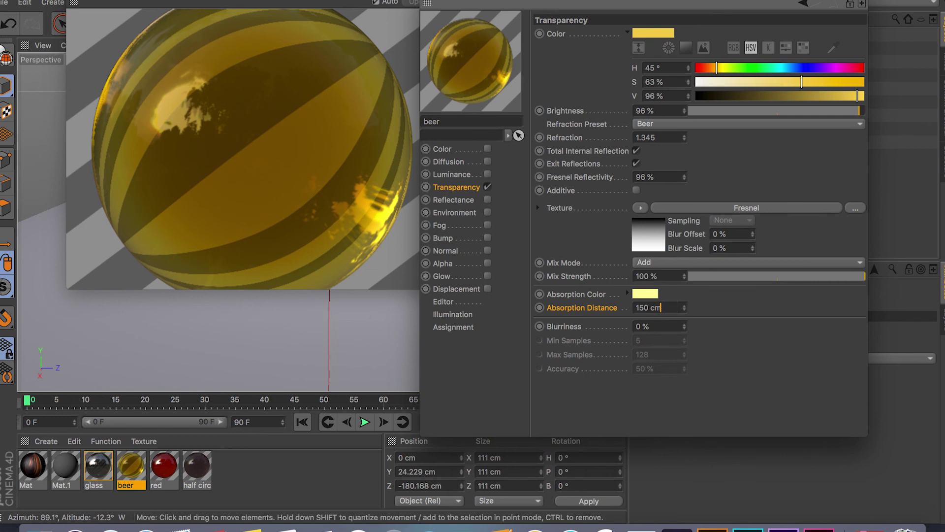
{"action": "key", "text": "super+a"}
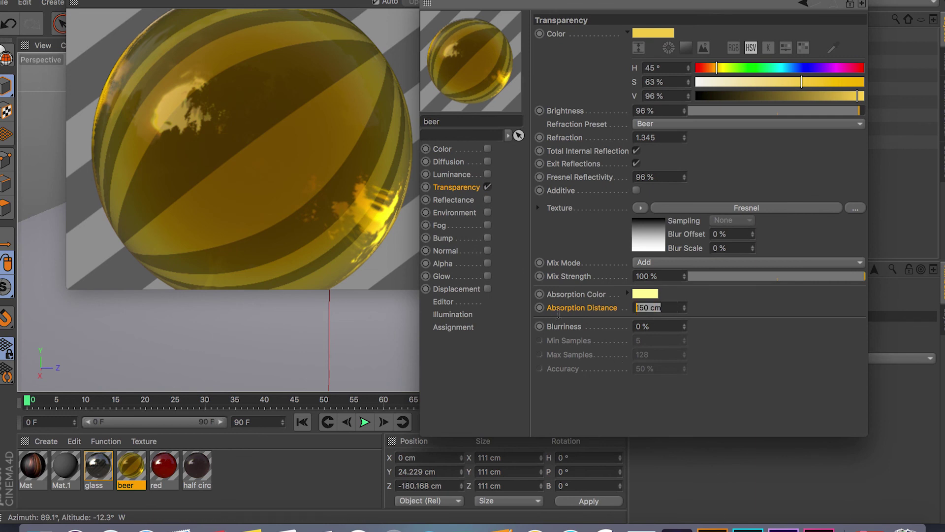
{"action": "type", "text": "600"}
{"action": "key", "text": "Return"}
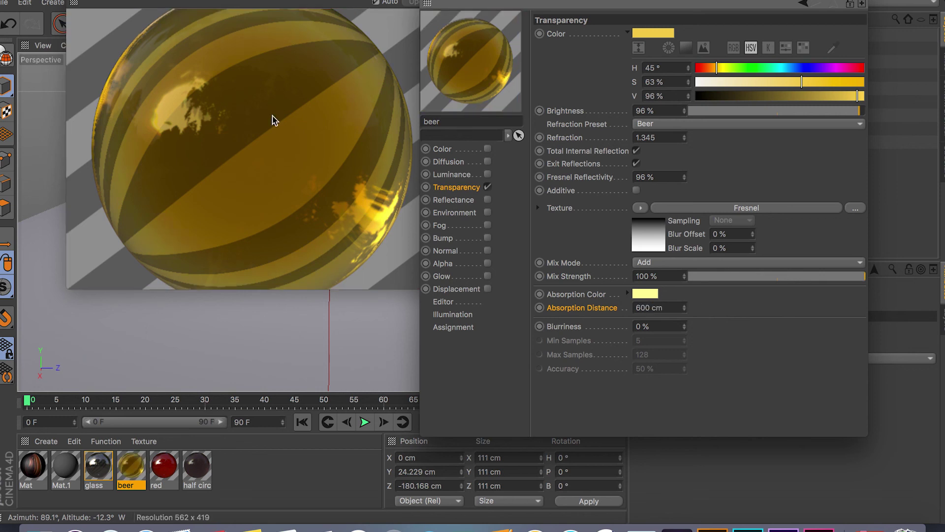
{"action": "left_click", "coordinate": [668, 308]}
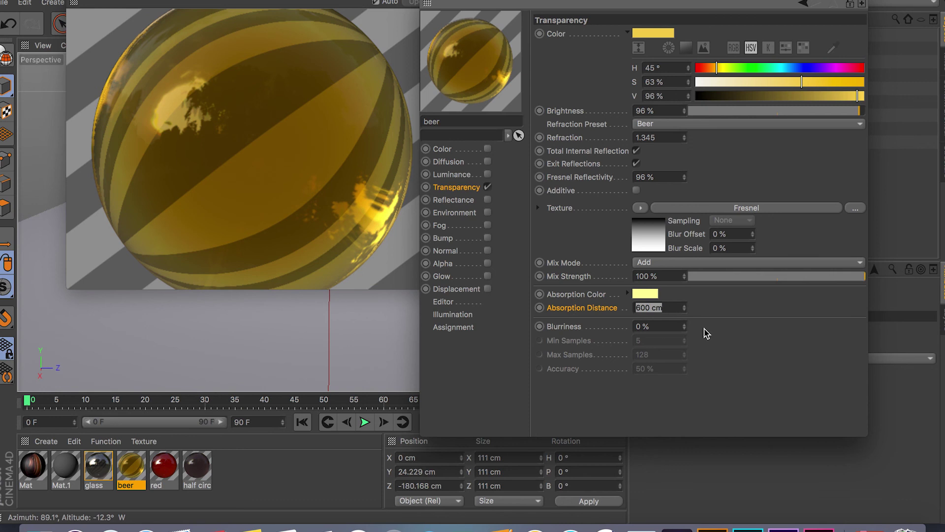
Restore the absorption distance to 150 cm and set transparency blurriness to 40%.
{"action": "type", "text": "150"}
{"action": "left_click", "coordinate": [663, 277]}
{"action": "left_click_drag", "start_coordinate": [668, 327], "coordinate": [603, 331]}
{"action": "type", "text": "0"}
{"action": "key", "text": "Return"}
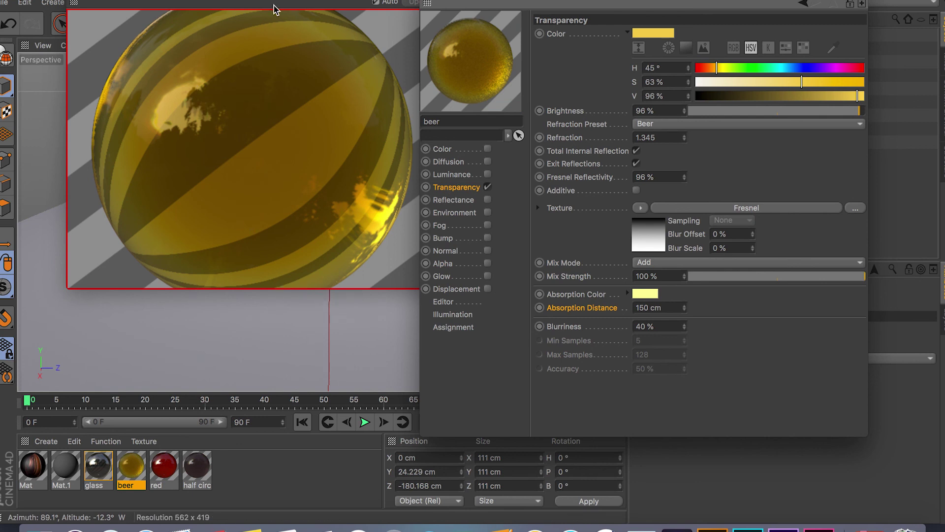
Move the interactive render window aside and reset the beer blurriness to 0%.
{"action": "left_click_drag", "start_coordinate": [275, 6], "coordinate": [247, 6]}
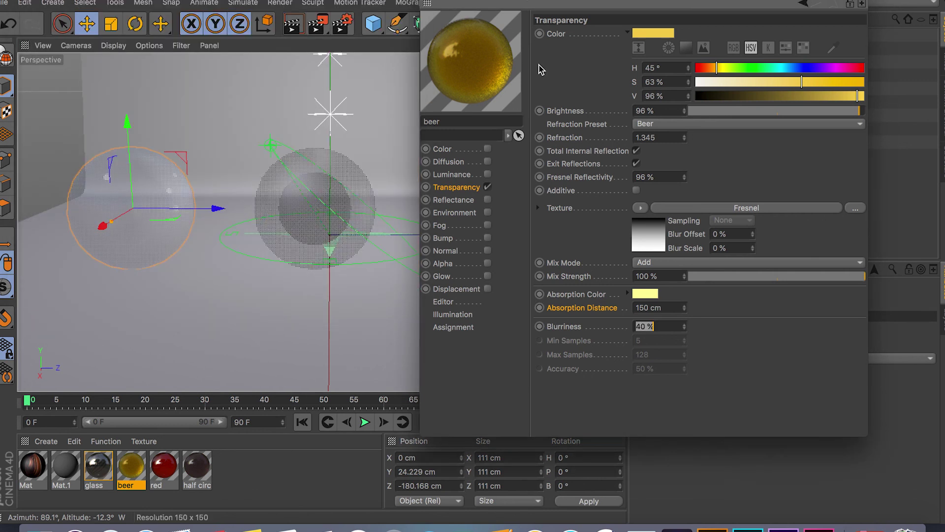
{"action": "left_click_drag", "start_coordinate": [645, 4], "coordinate": [494, 4]}
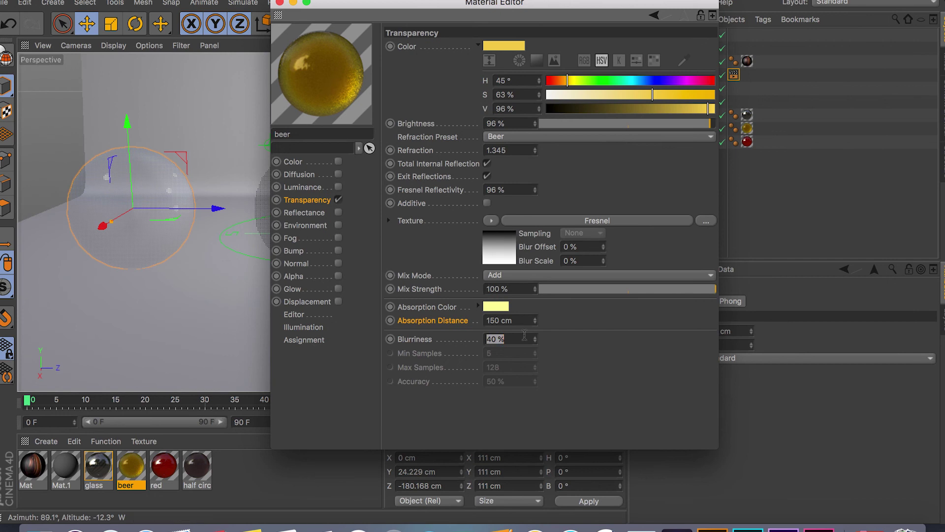
{"action": "type", "text": "0"}
{"action": "key", "text": "Return"}
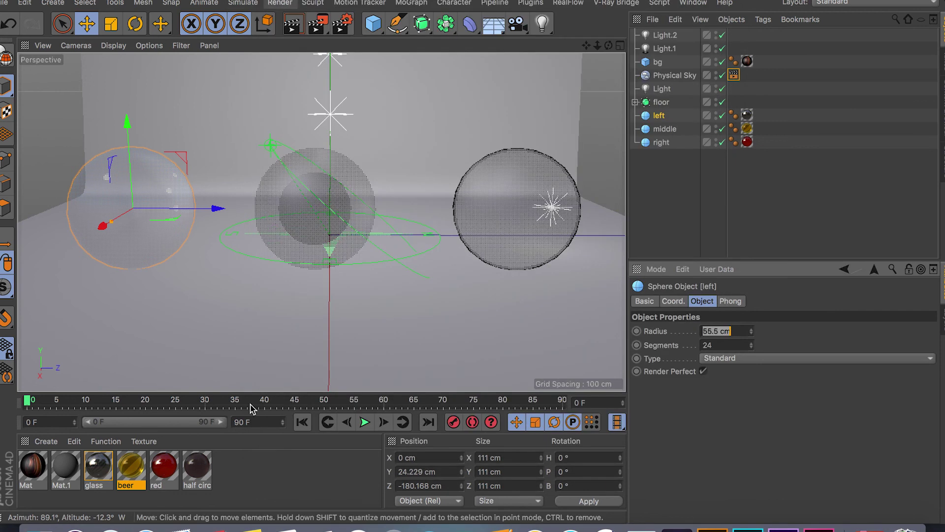
Close the beer material and inspect the red material's Fresnel Reflectivity value.
{"action": "left_click", "coordinate": [279, 3]}
{"action": "double_click", "coordinate": [156, 468]}
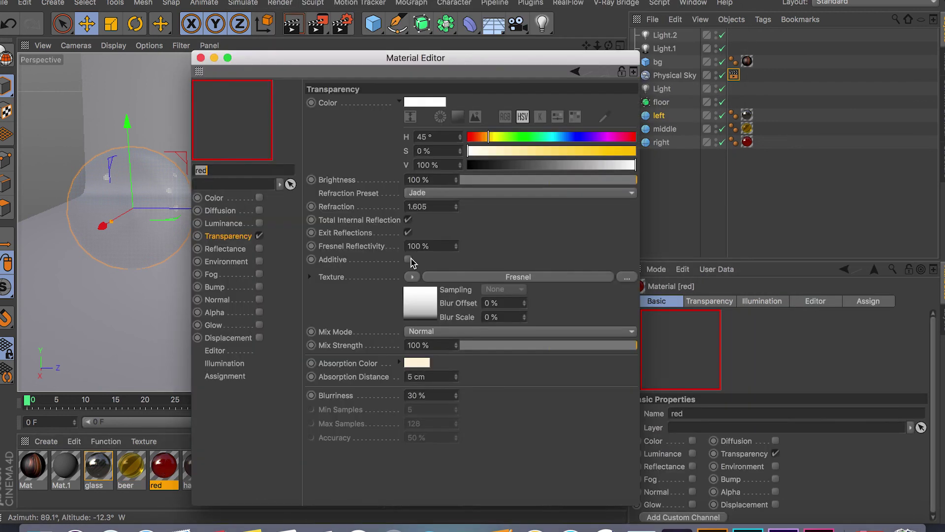
{"action": "left_click_drag", "start_coordinate": [433, 207], "coordinate": [378, 204]}
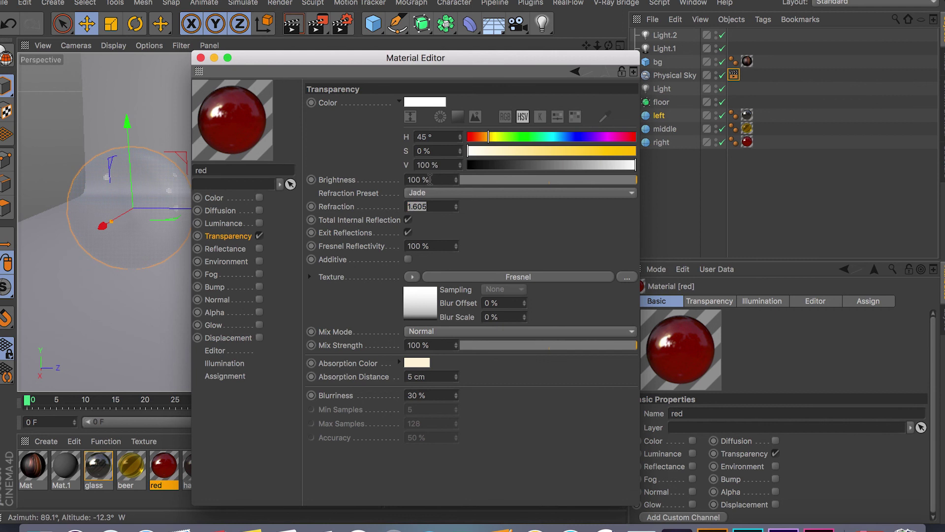
{"action": "left_click", "coordinate": [424, 245]}
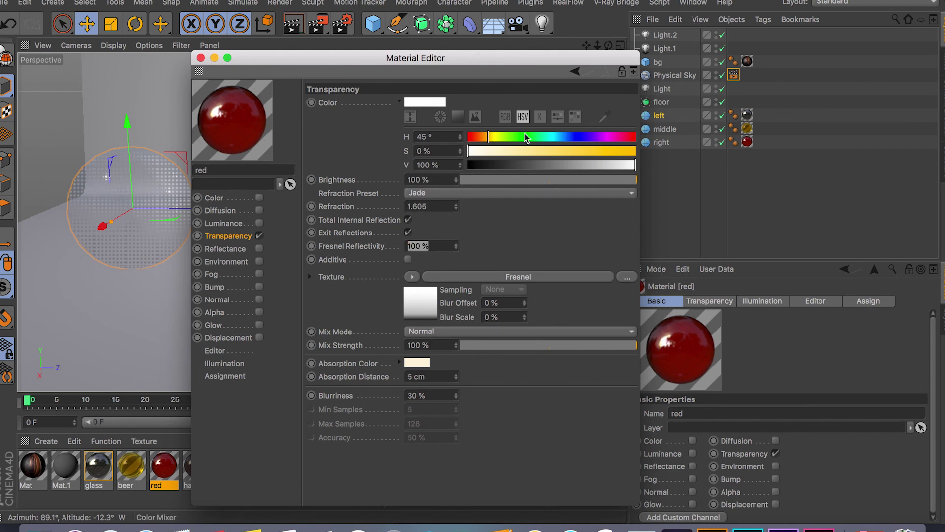
{"action": "left_click", "coordinate": [201, 58]}
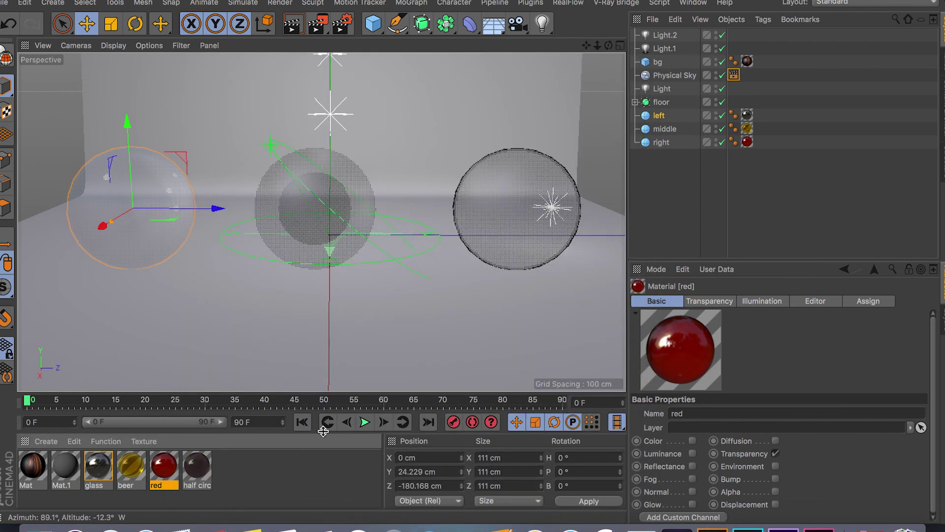
Review the glass, beer and red materials, then adjust the viewport and render the studio scene.
{"action": "double_click", "coordinate": [98, 467]}
{"action": "left_click", "coordinate": [201, 58]}
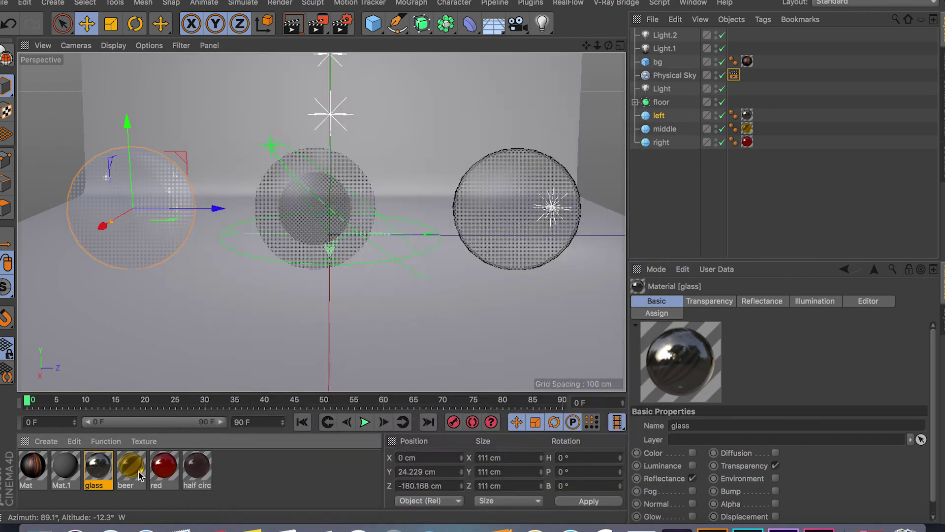
{"action": "double_click", "coordinate": [131, 467]}
{"action": "left_click", "coordinate": [201, 58]}
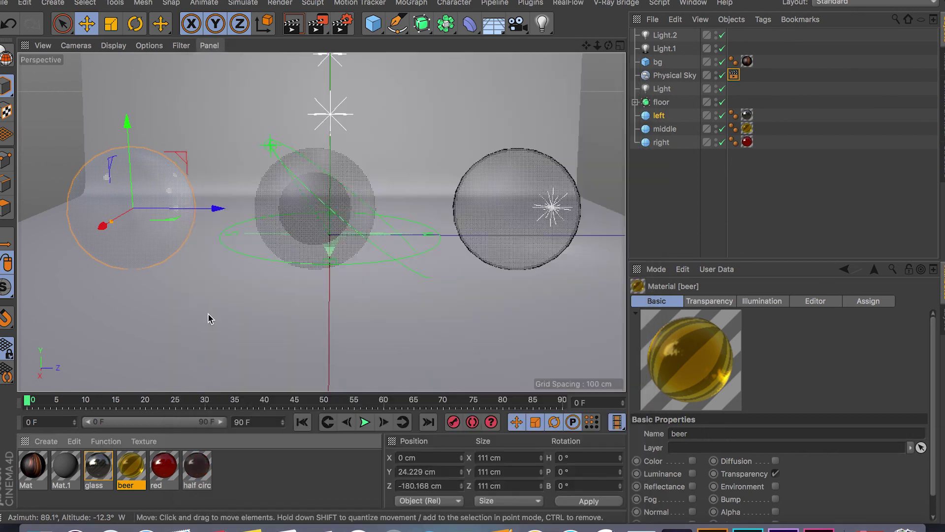
{"action": "double_click", "coordinate": [164, 466]}
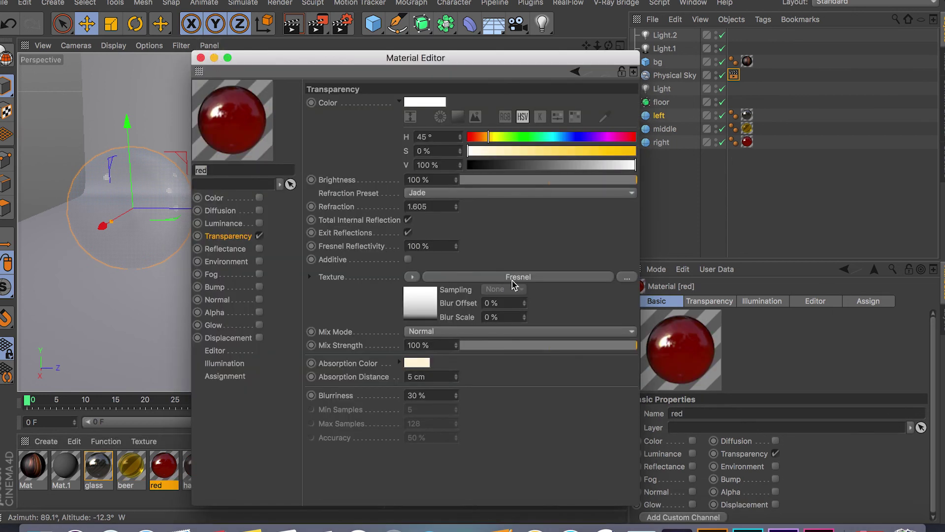
{"action": "left_click", "coordinate": [201, 58]}
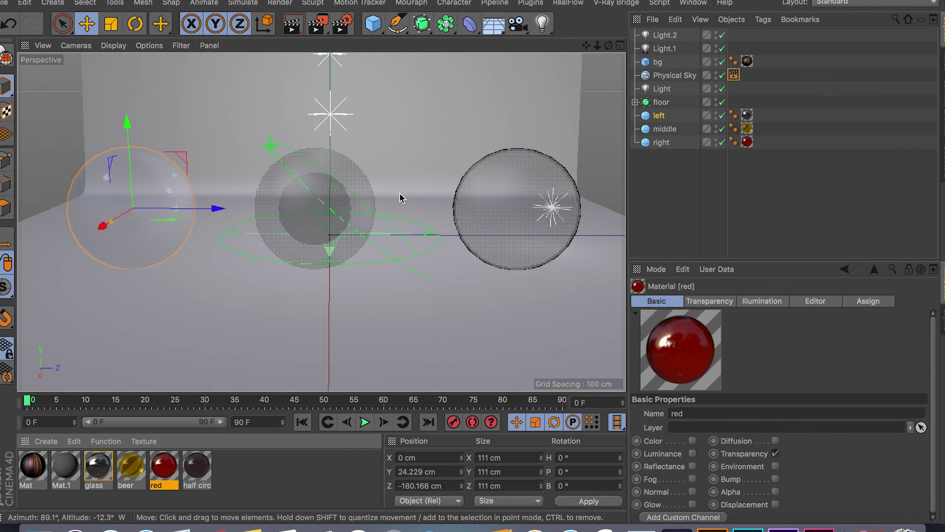
{"action": "scroll", "coordinate": [401, 196], "scroll_direction": "down", "scroll_amount": 2}
{"action": "scroll", "coordinate": [399, 197], "scroll_direction": "up", "scroll_amount": 2}
{"action": "middle_click_drag", "start_coordinate": [400, 196], "coordinate": [407, 202]}
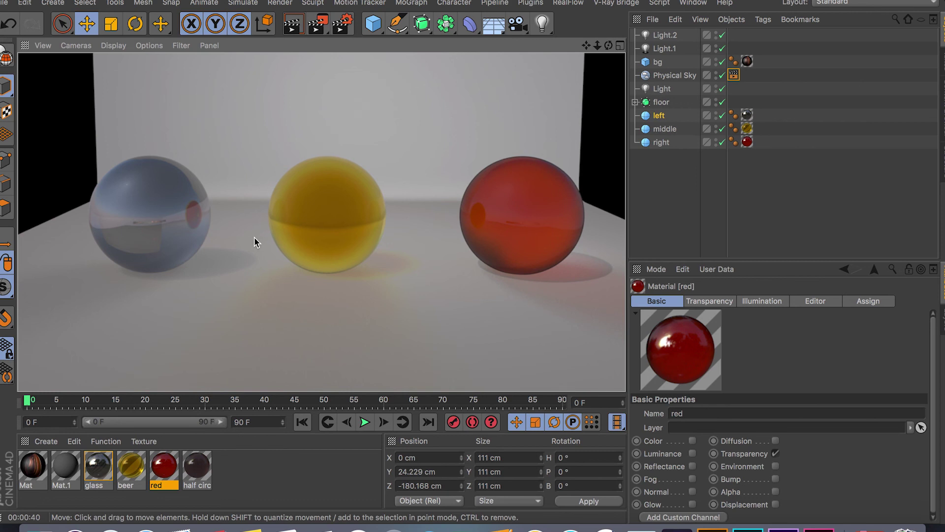
{"action": "key", "text": "XF86MonBrightnessUp"}
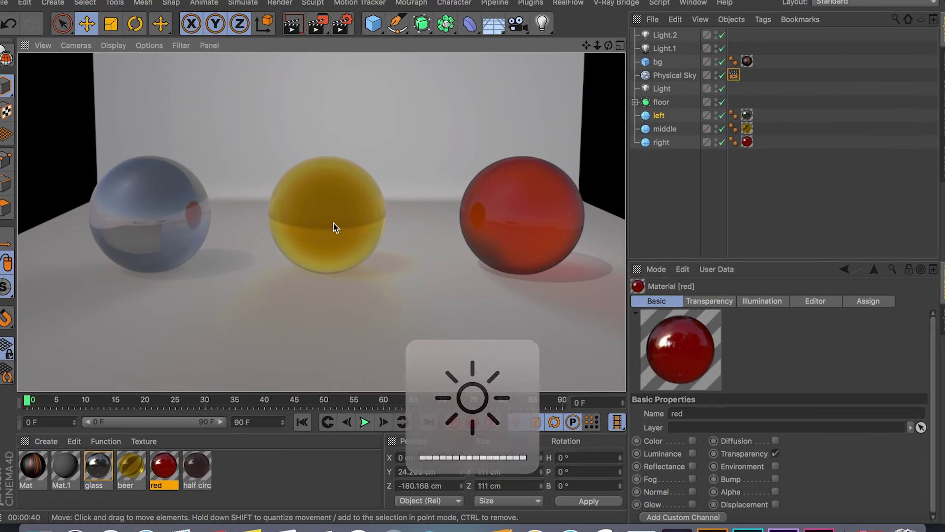
{"action": "key", "text": "XF86MonBrightnessDown"}
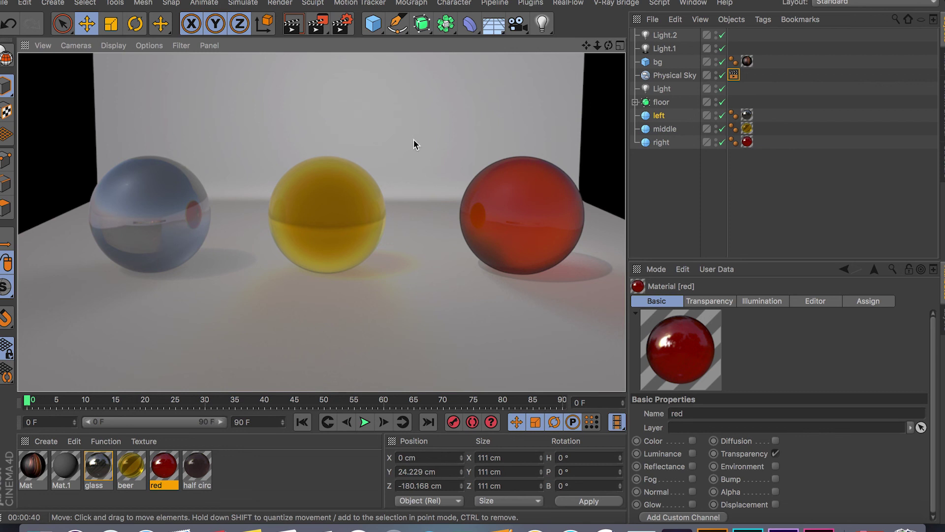
Select the floor, then view the red material's Reflectance and Fog settings (white, 100%, 1000 cm).
{"action": "left_click", "coordinate": [400, 167]}
{"action": "scroll", "coordinate": [400, 167], "scroll_direction": "up", "scroll_amount": 3}
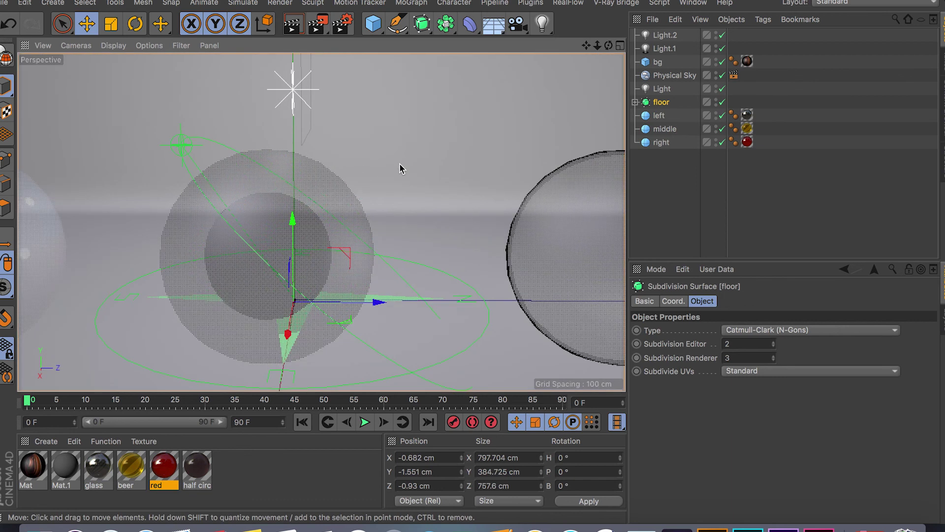
{"action": "scroll", "coordinate": [400, 168], "scroll_direction": "down", "scroll_amount": 5}
{"action": "scroll", "coordinate": [397, 168], "scroll_direction": "up", "scroll_amount": 4}
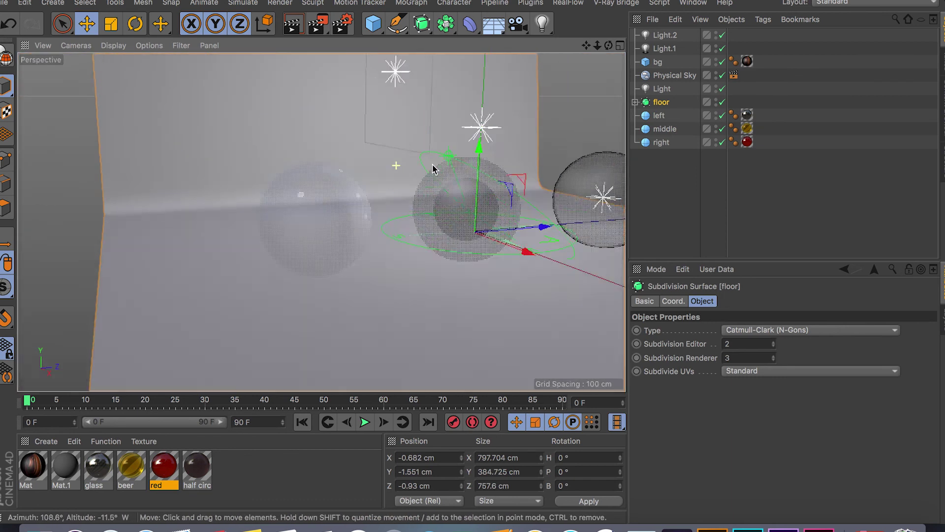
{"action": "scroll", "coordinate": [432, 164], "scroll_direction": "down", "scroll_amount": 2}
{"action": "double_click", "coordinate": [163, 466]}
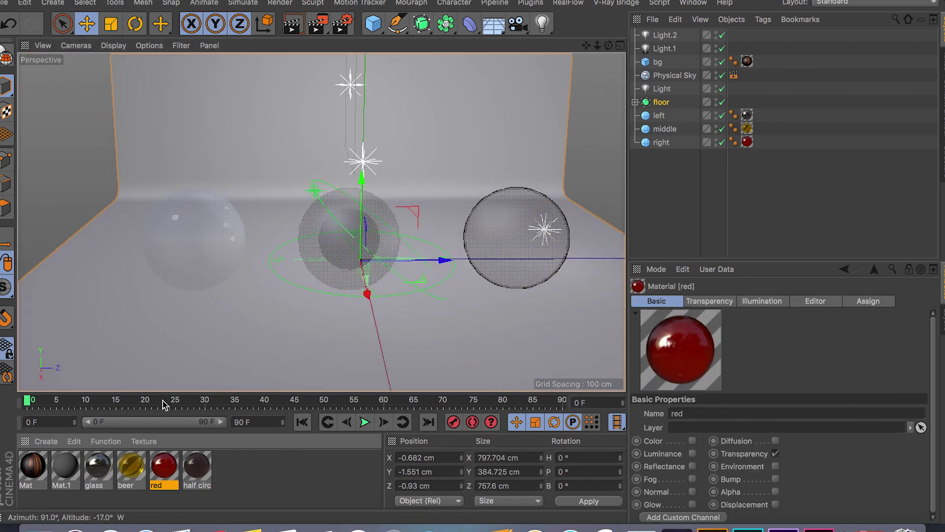
{"action": "left_click", "coordinate": [235, 249]}
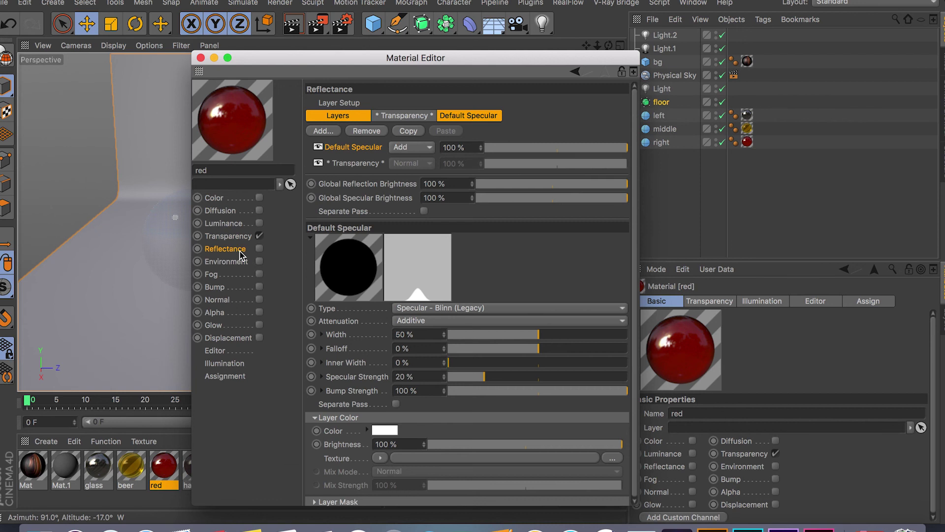
{"action": "left_click", "coordinate": [221, 274]}
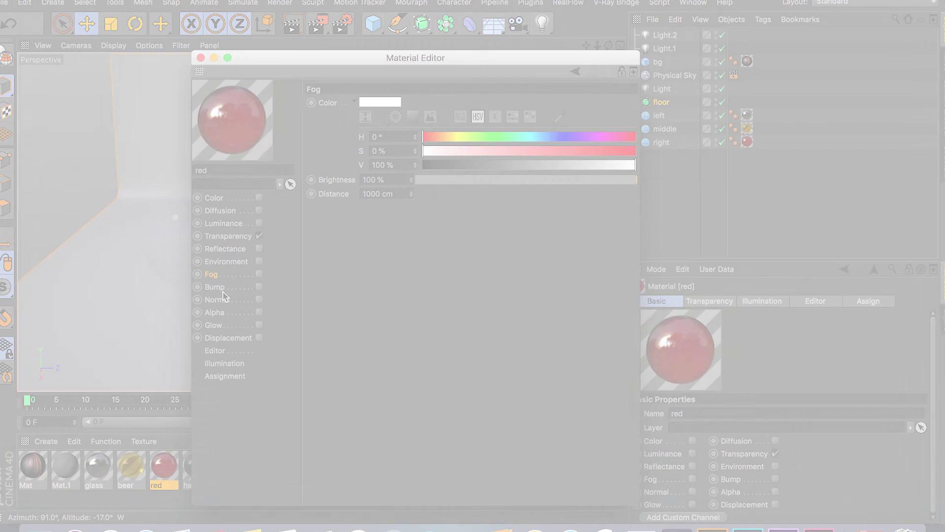